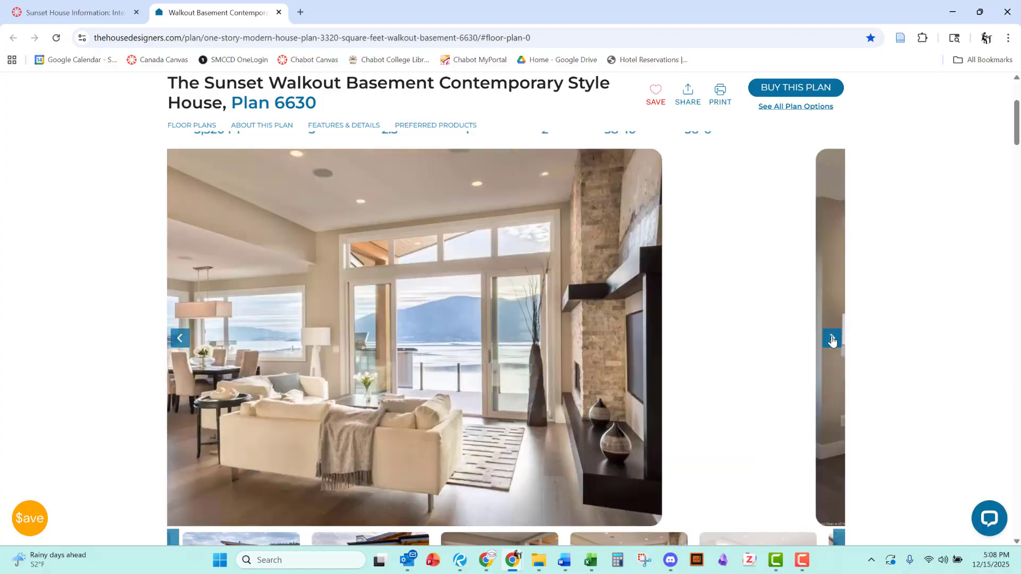
Browse the Plan 6630 photo gallery to the kitchen photo with the dark island and white stools.
left_click(832, 338)
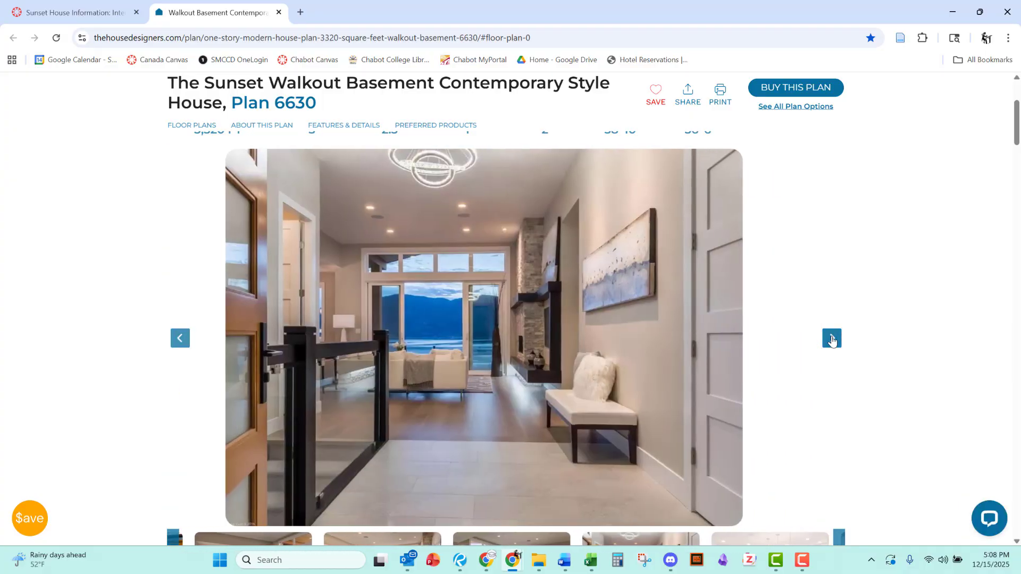
left_click(832, 339)
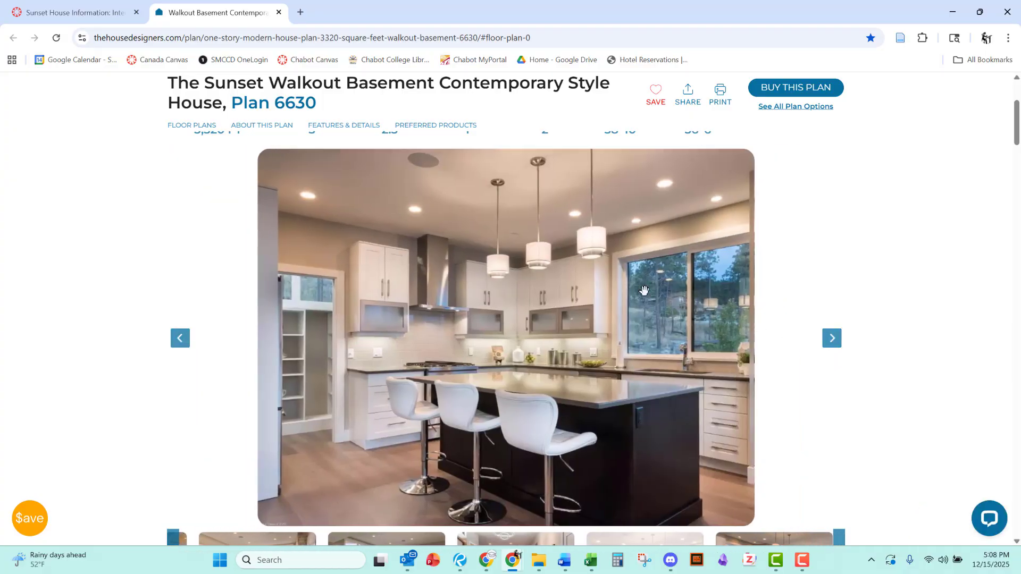
right_click(541, 250)
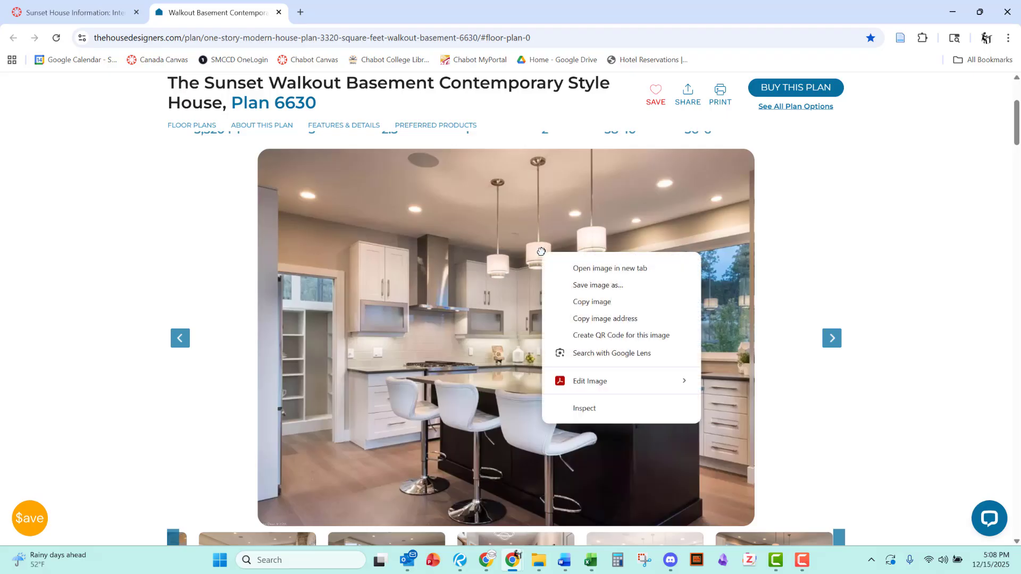
left_click(705, 13)
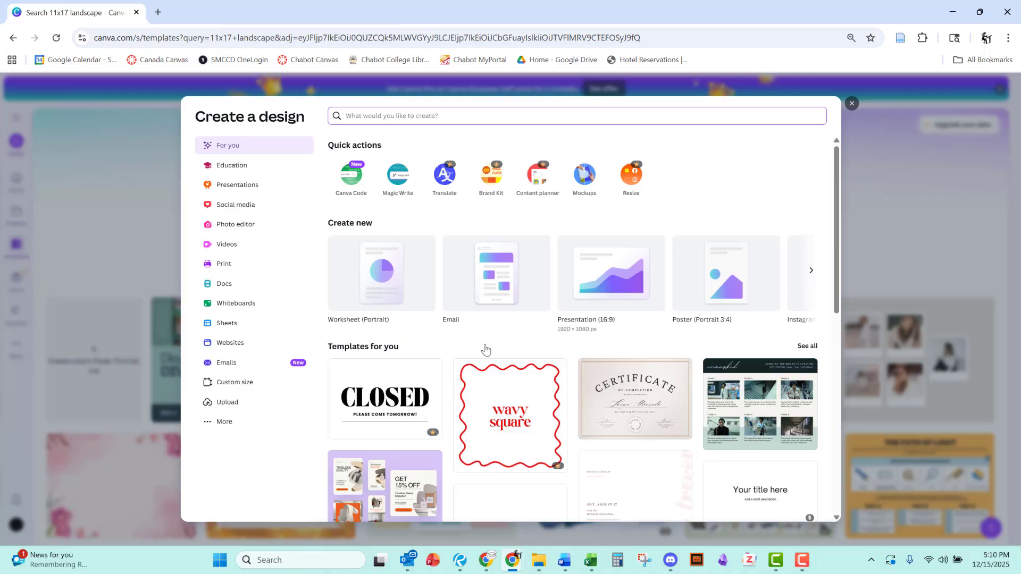
Start a custom-size design in Canva with width 17 and height 11, and set the units to inches.
left_click(229, 389)
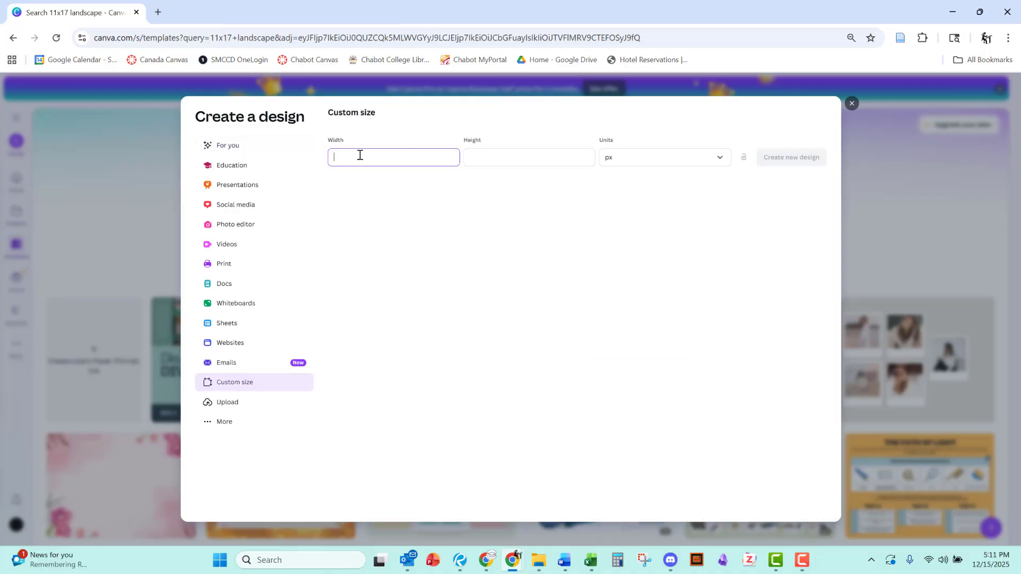
type("17")
left_click(480, 162)
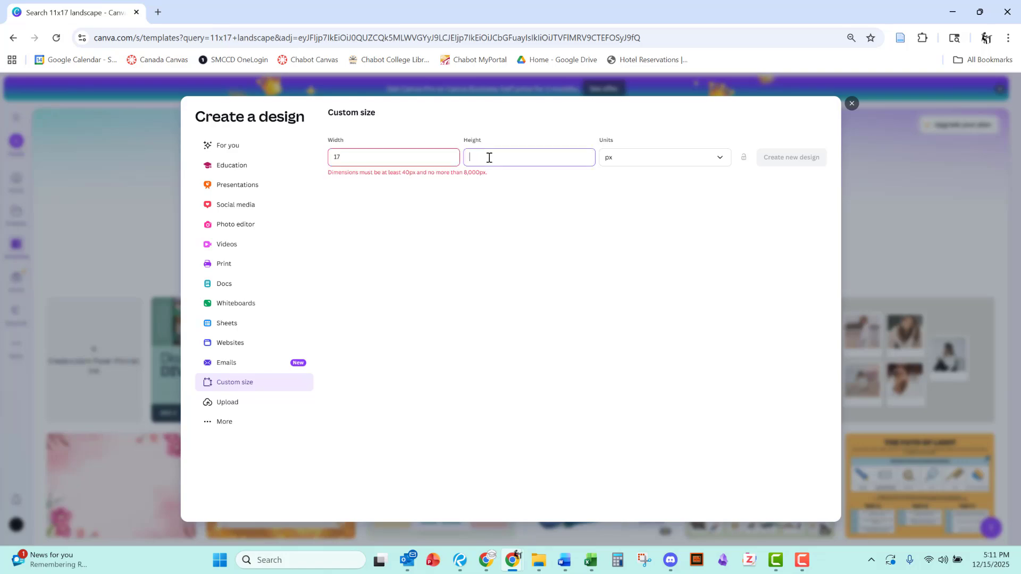
type("11")
left_click(647, 157)
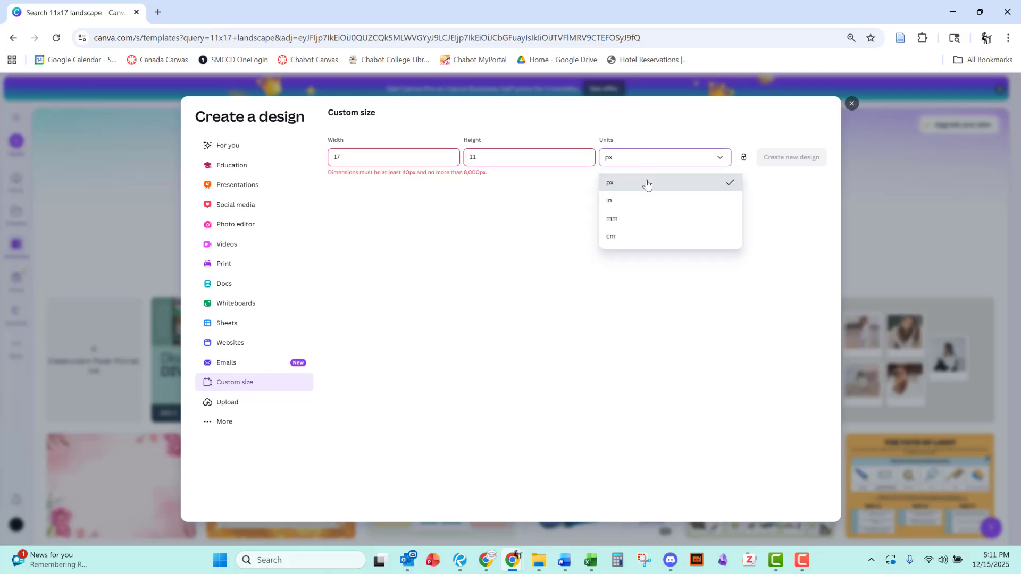
left_click(640, 202)
Re-enter a width of 17 in and a height of 11 in, and create the new design.
left_click(354, 154)
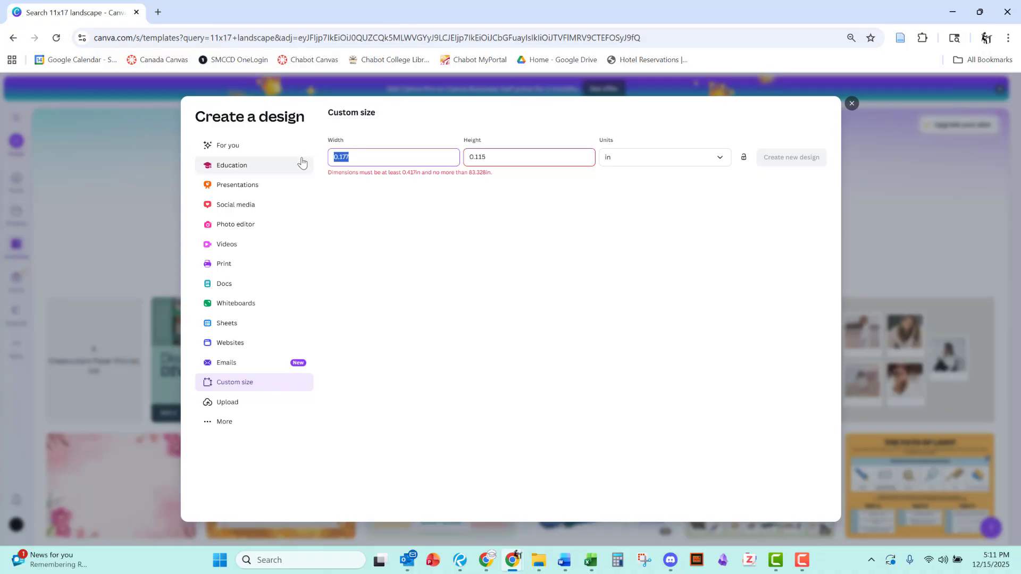
type("17")
left_click_drag(496, 157, 459, 158)
type("11")
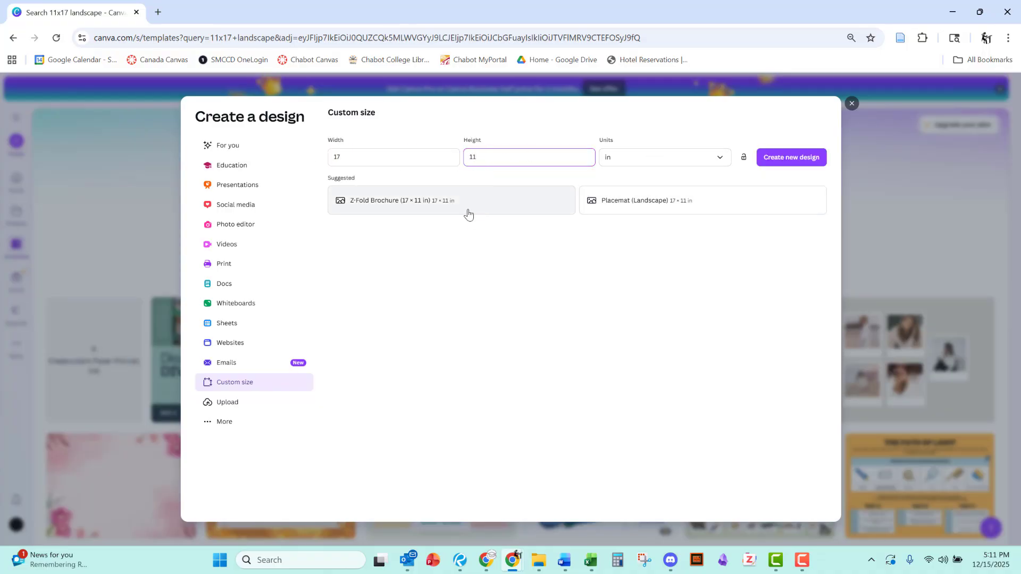
left_click(792, 157)
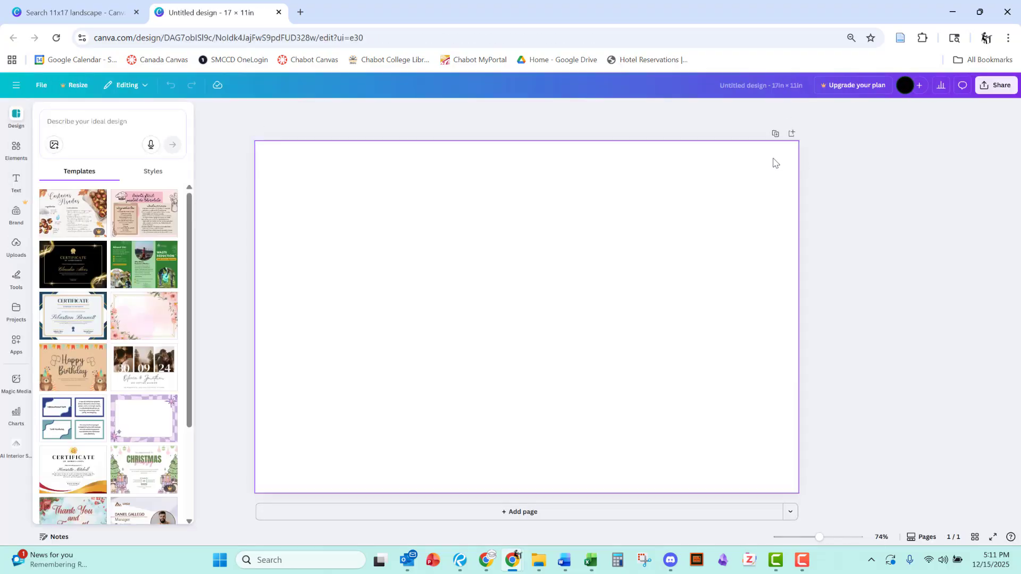
Copy the kitchen island photo from the house plan page and paste it into the blank Canva page, allowing clipboard access.
double_click(709, 14)
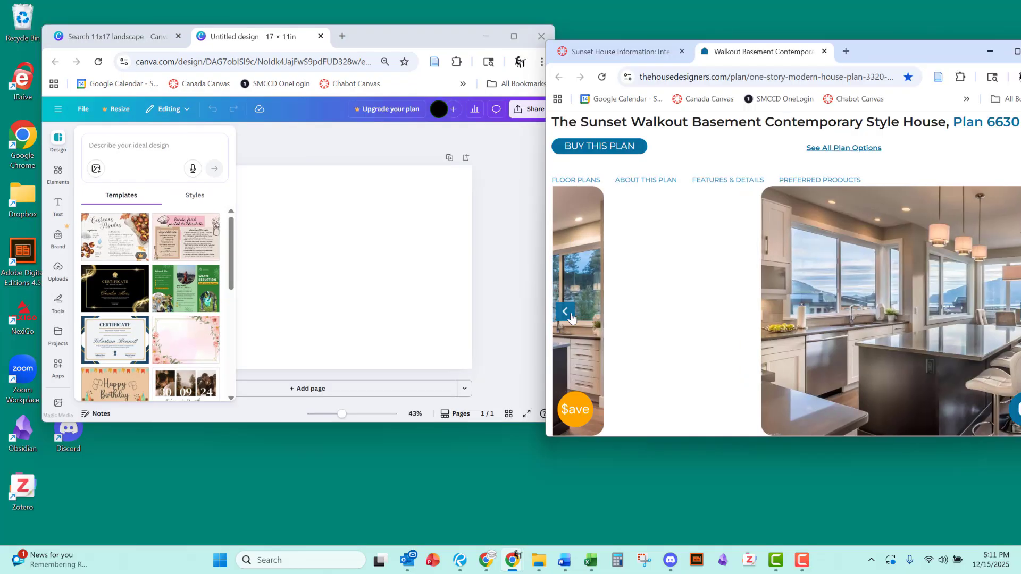
right_click(797, 306)
left_click(848, 357)
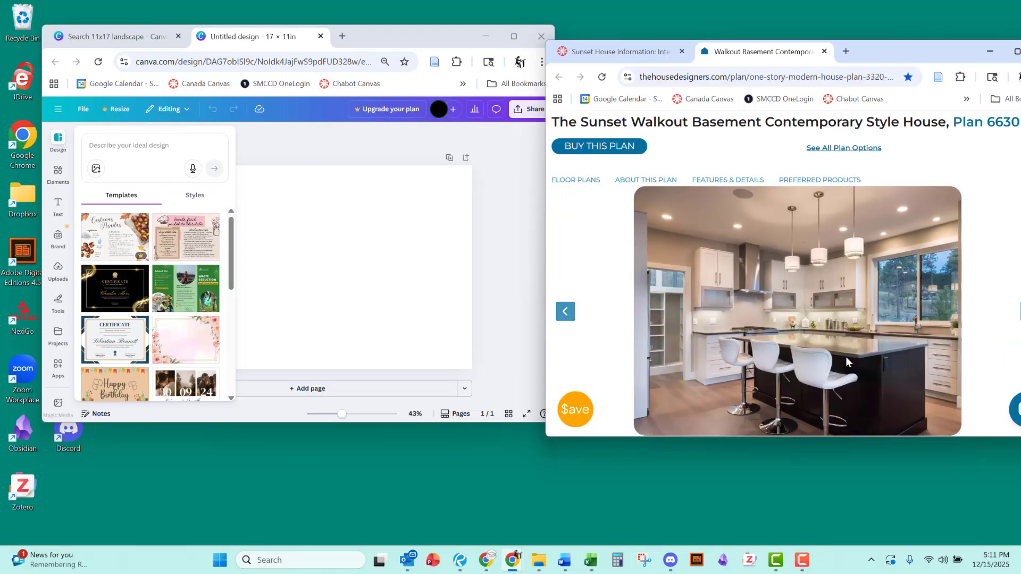
left_click(362, 239)
right_click(262, 247)
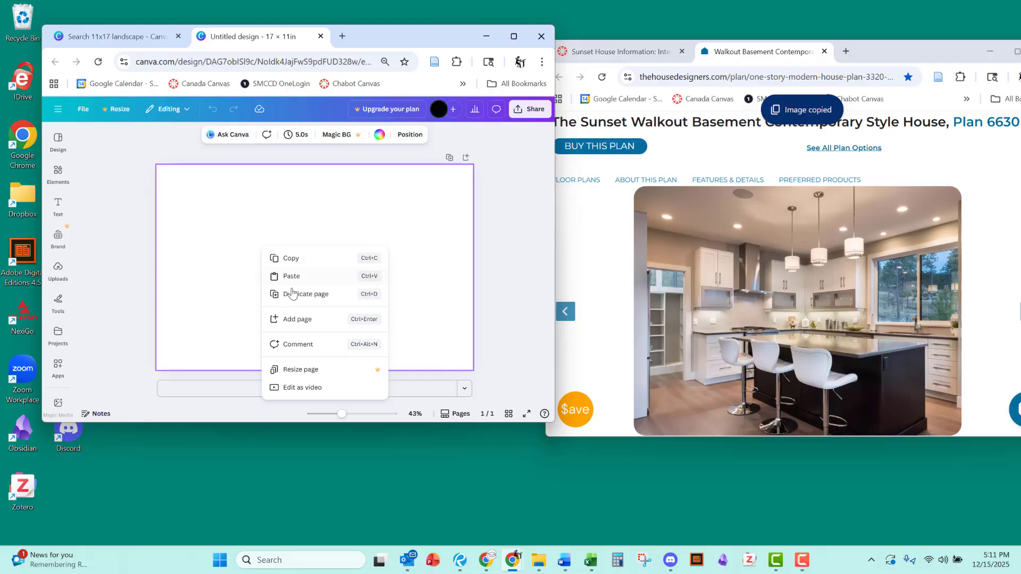
left_click(291, 276)
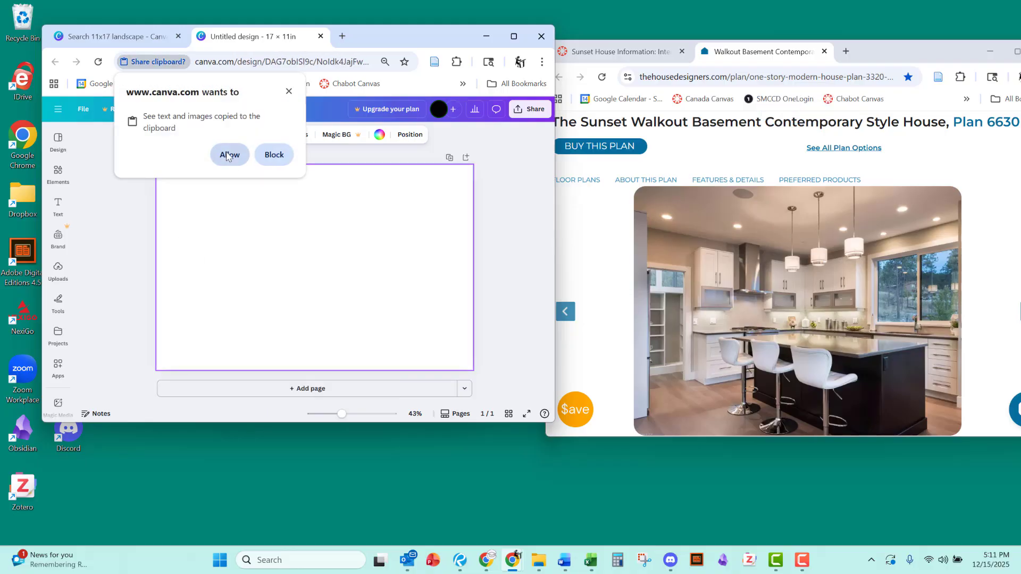
left_click(227, 155)
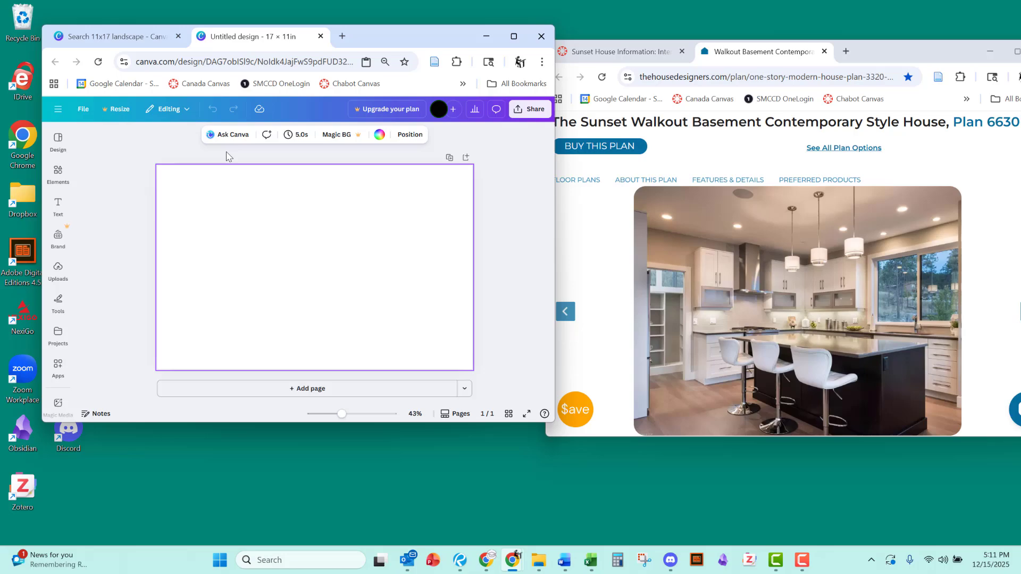
Enlarge the pasted kitchen photo to nearly the full page height and position it slightly left of the page centre.
left_click(513, 35)
left_click_drag(513, 315, 434, 273)
left_click_drag(543, 357, 702, 478)
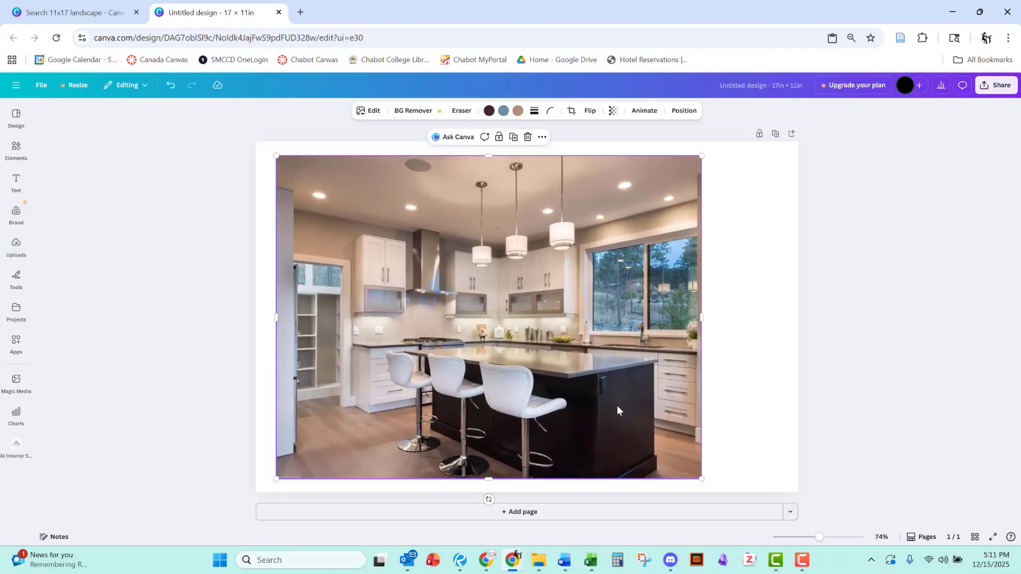
left_click_drag(617, 410, 624, 407)
left_click(749, 317)
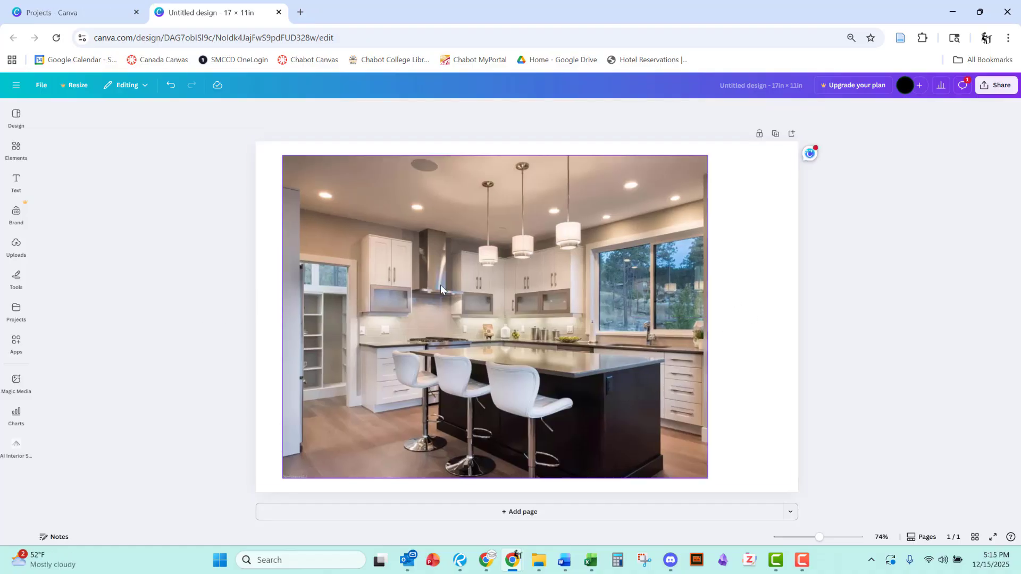
Blur out the recessed ceiling lights in the kitchen photo with the Blur brush at size 20 and intensity 47.
left_click(440, 285)
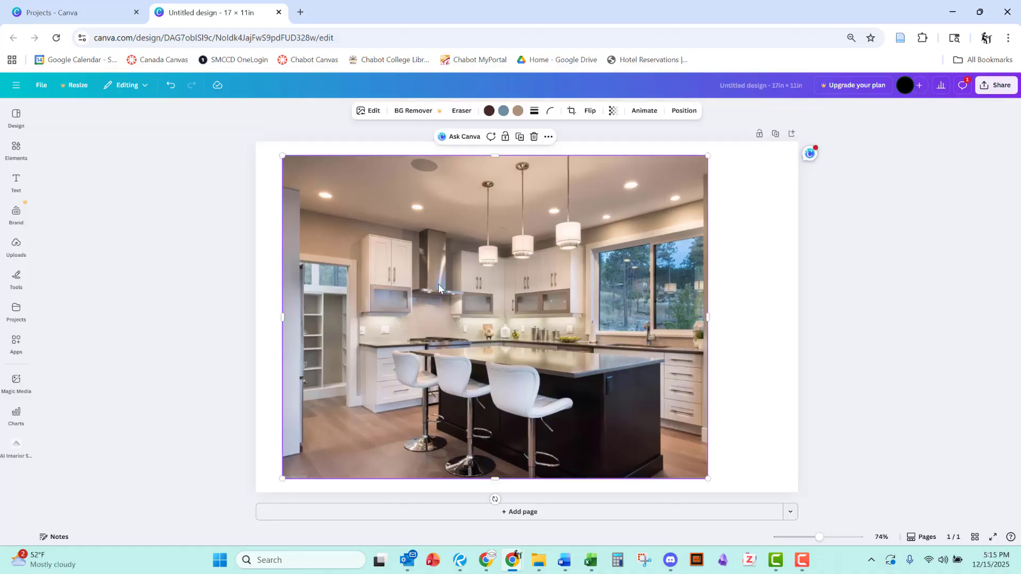
left_click(366, 114)
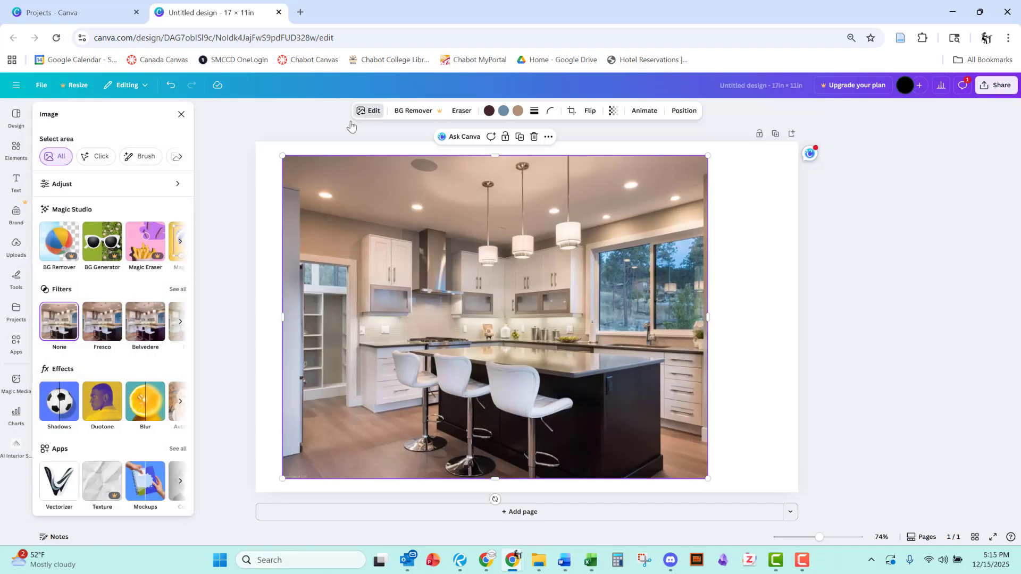
left_click(180, 402)
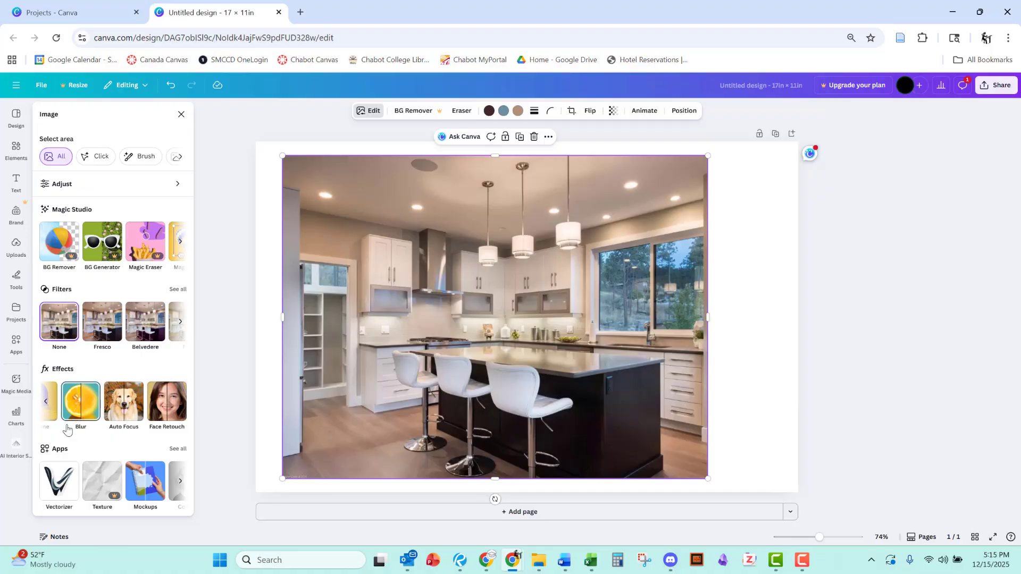
left_click(47, 402)
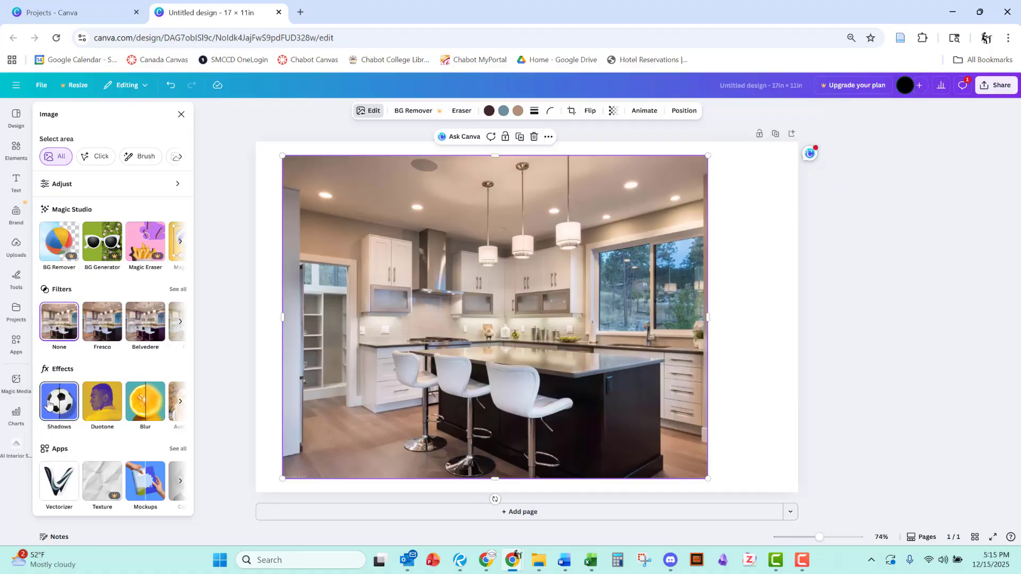
left_click(145, 402)
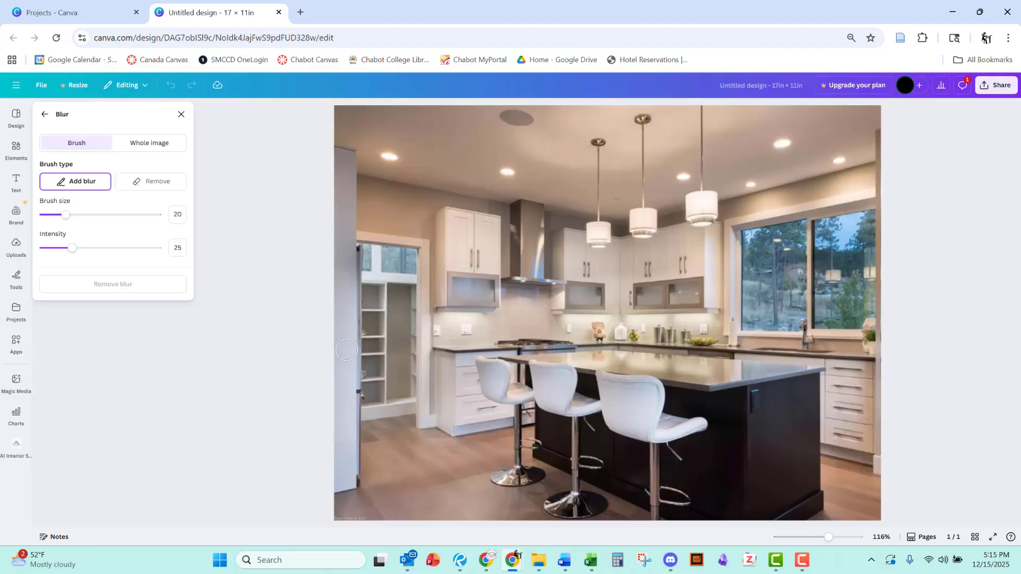
mouse_move(396, 165)
left_mouse_down()
mouse_move(390, 145)
mouse_move(415, 149)
mouse_move(387, 146)
mouse_move(408, 164)
mouse_move(386, 158)
left_mouse_up()
mouse_move(548, 157)
left_mouse_down()
mouse_move(514, 178)
mouse_move(524, 174)
mouse_move(487, 168)
mouse_move(527, 178)
mouse_move(495, 170)
left_mouse_up()
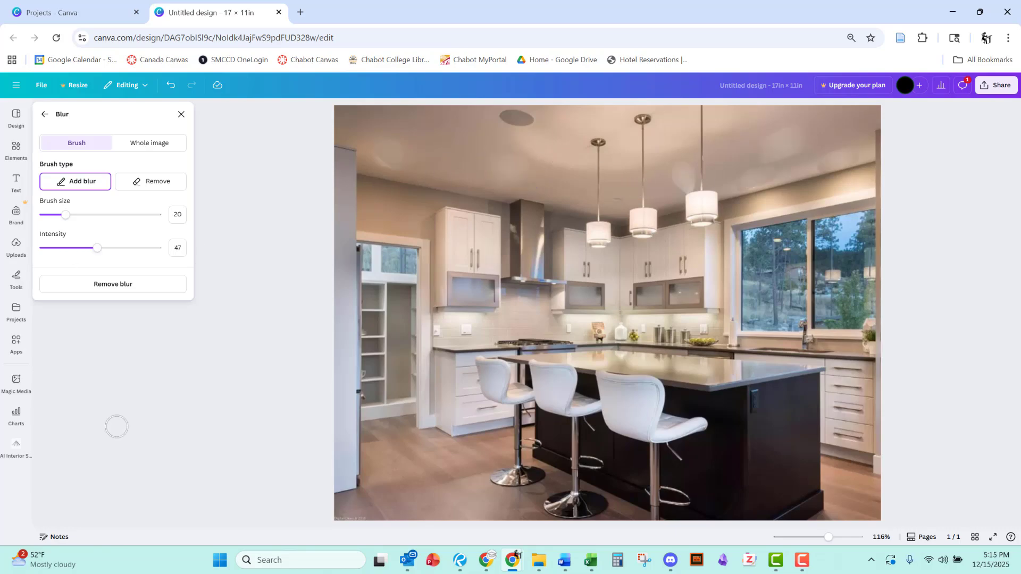
left_click(45, 116)
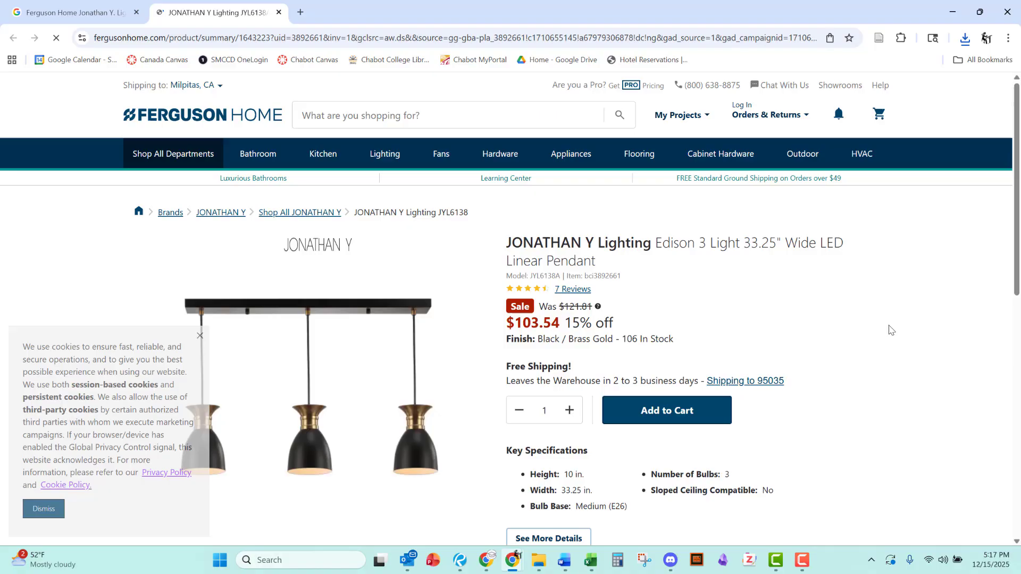
Dismiss the cookie notice on the Ferguson Home pendant page and open the enlarged view of the three-light linear pendant.
scroll(891, 327, "down", 1)
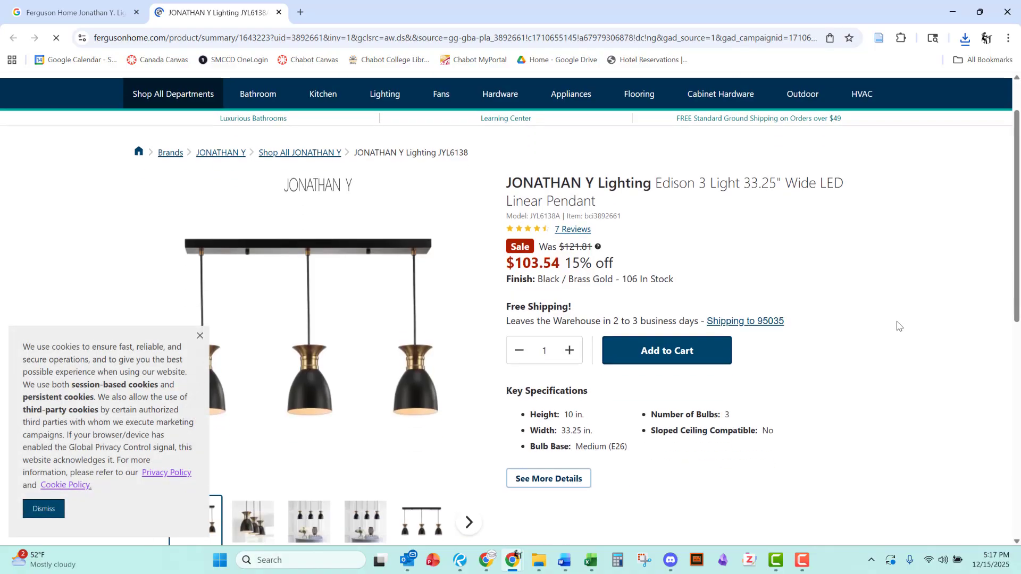
left_click(200, 337)
scroll(460, 441, "down", 1)
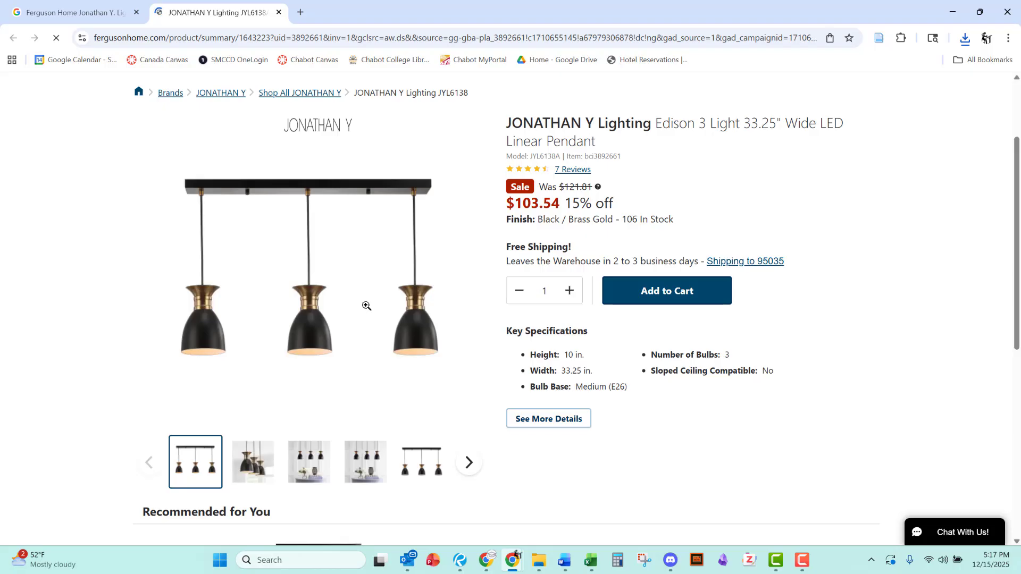
right_click(197, 465)
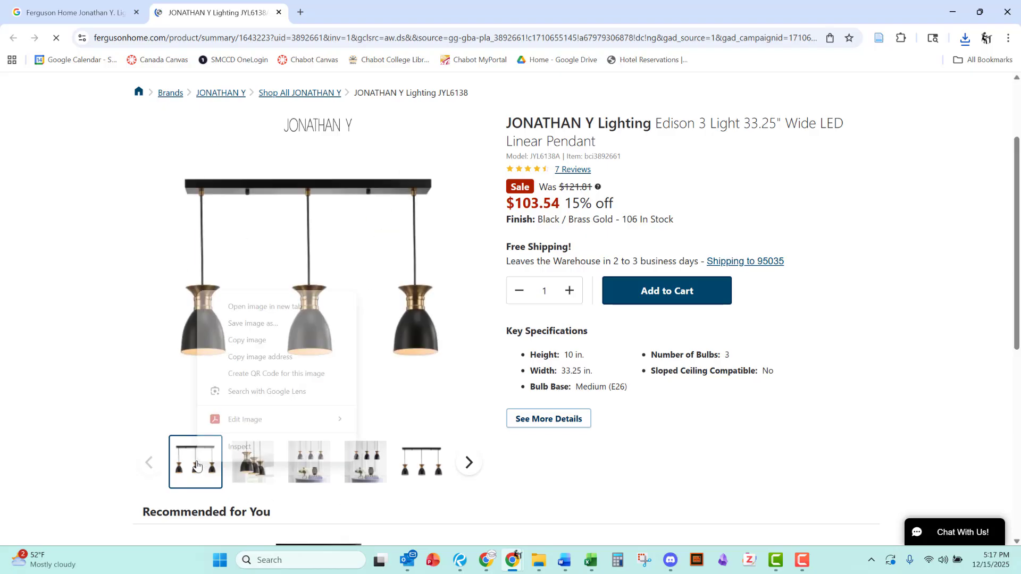
right_click(189, 333)
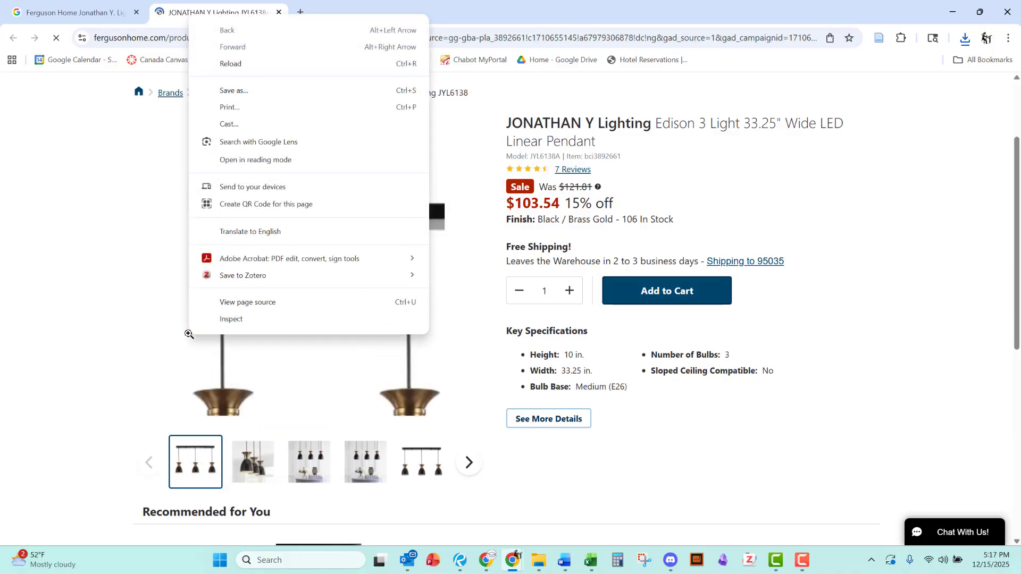
left_click(232, 391)
left_click(232, 391)
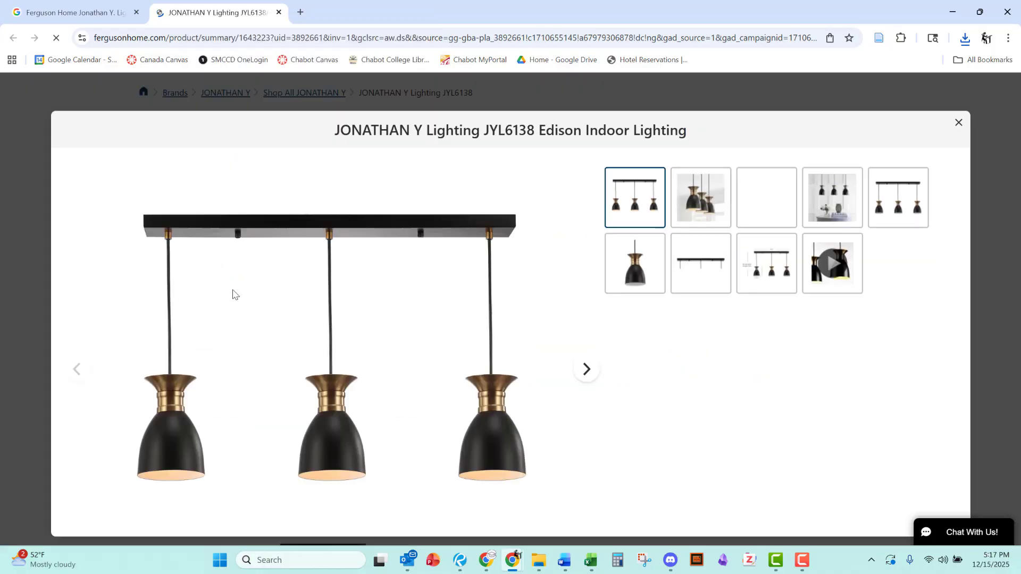
Try the pendant's thumbnail image in the Canva kitchen design by copying and pasting it, and delete the pasted image.
right_click(637, 193)
left_click(684, 240)
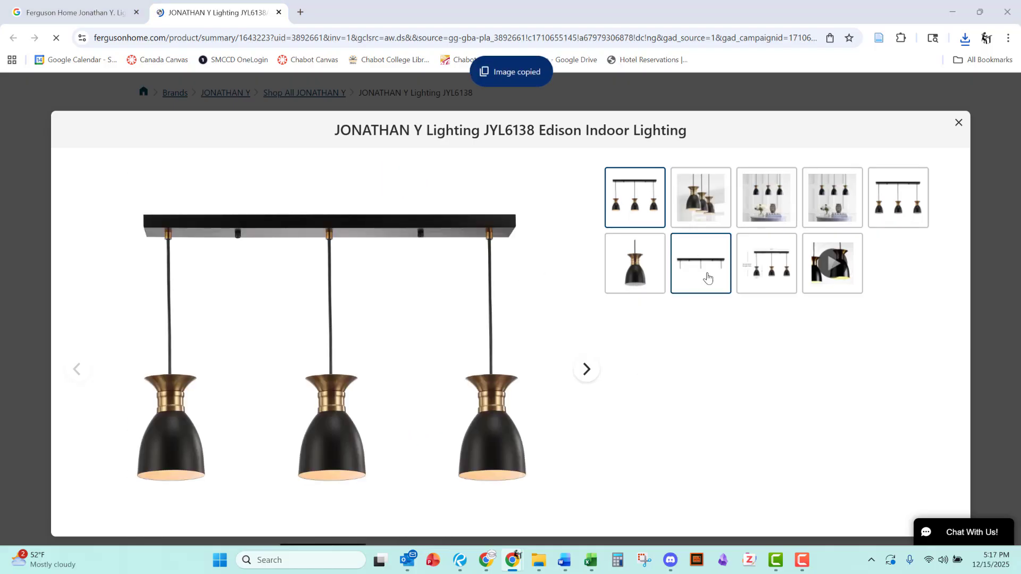
key("alt+Tab")
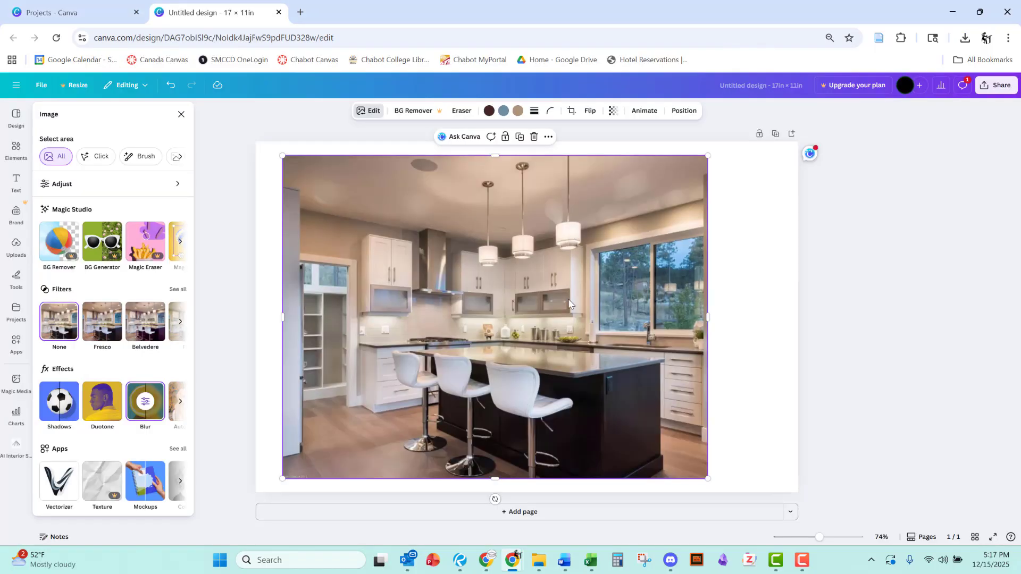
left_click(742, 273)
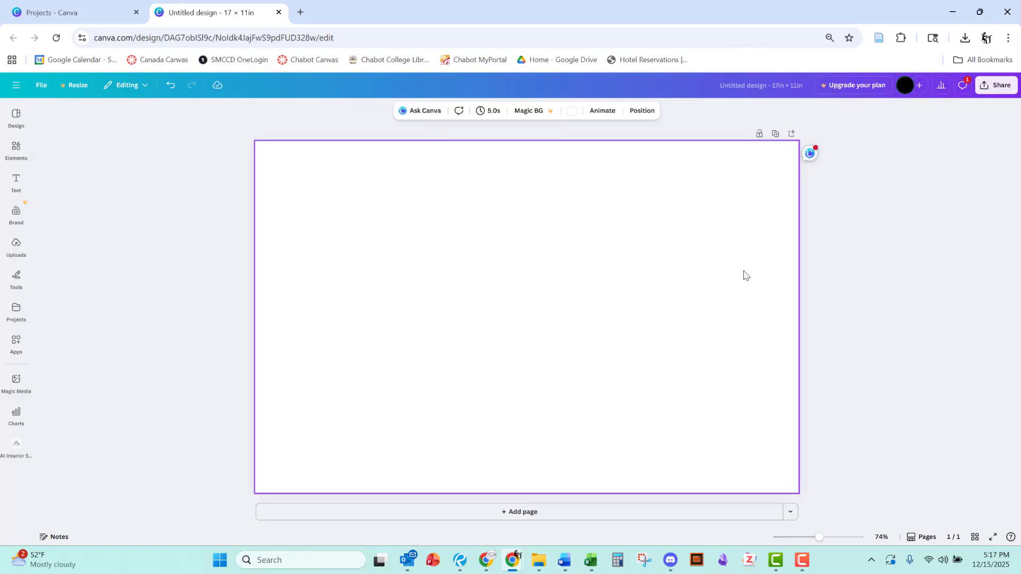
key("ctrl+v")
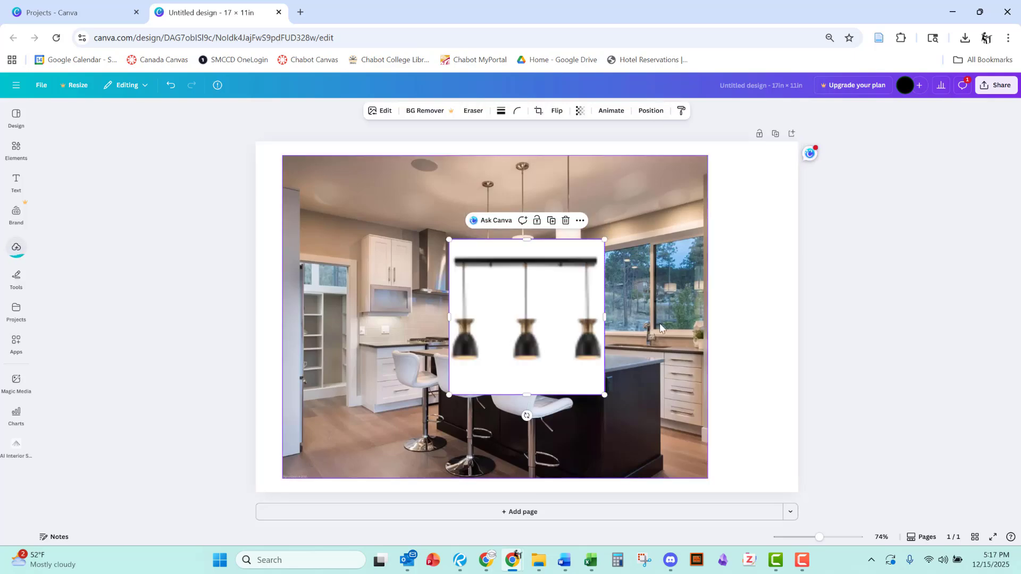
key("Delete")
Return to the Ferguson Home pendant page and snip the whole three-light pendant image in Snipping Tool with a 3-second delay.
key("alt+Tab")
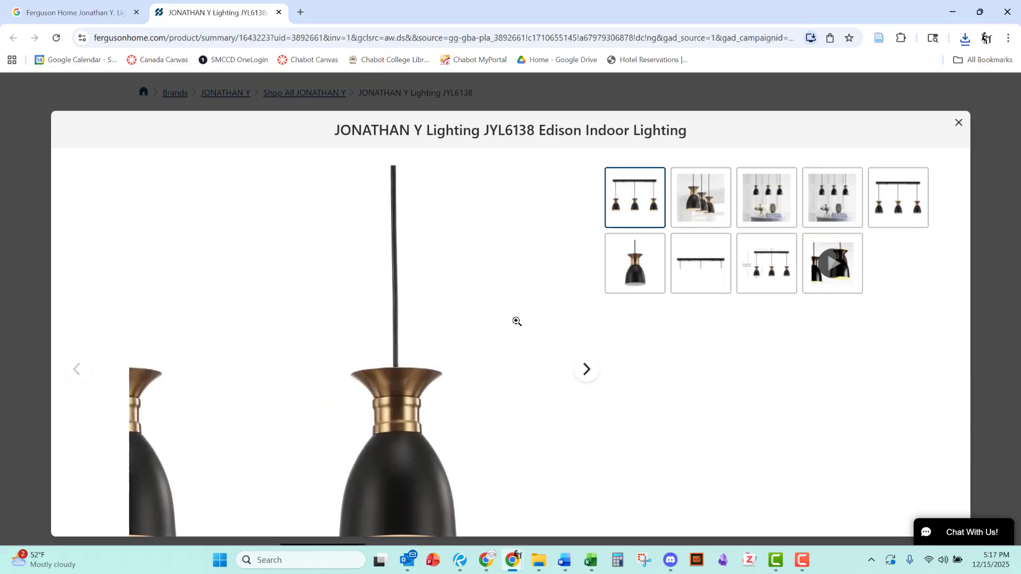
left_click(313, 98)
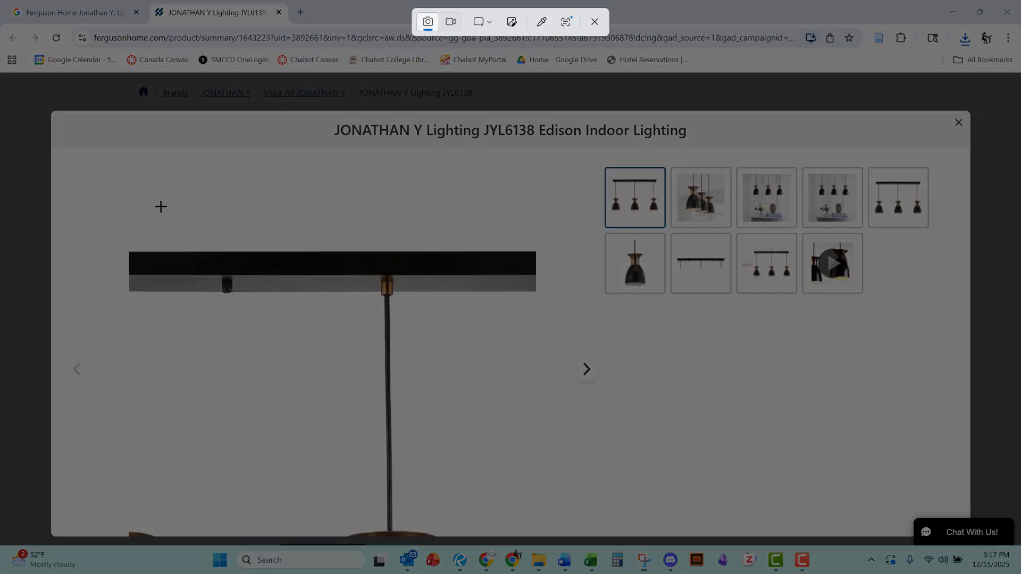
key("Escape")
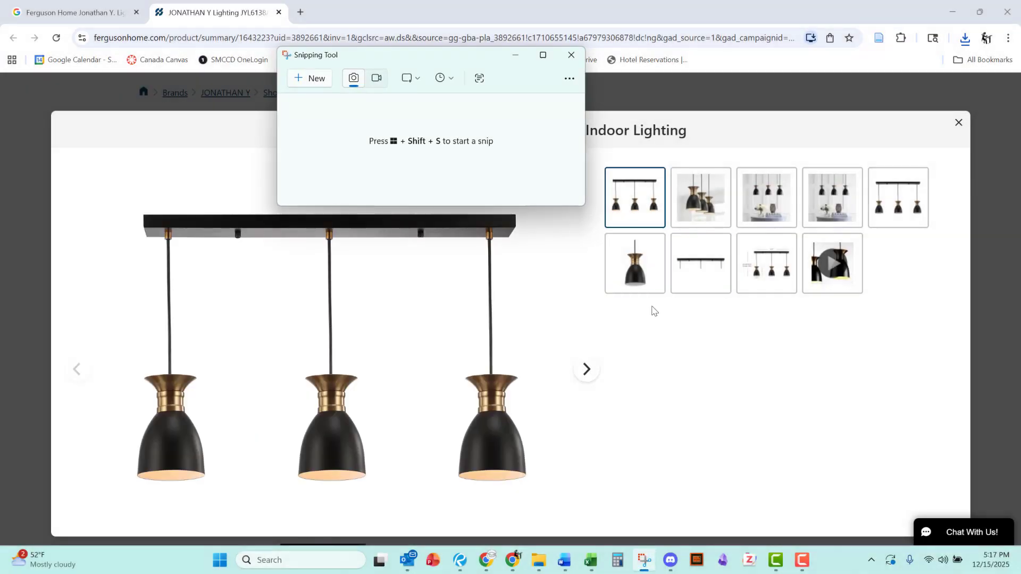
left_click(455, 78)
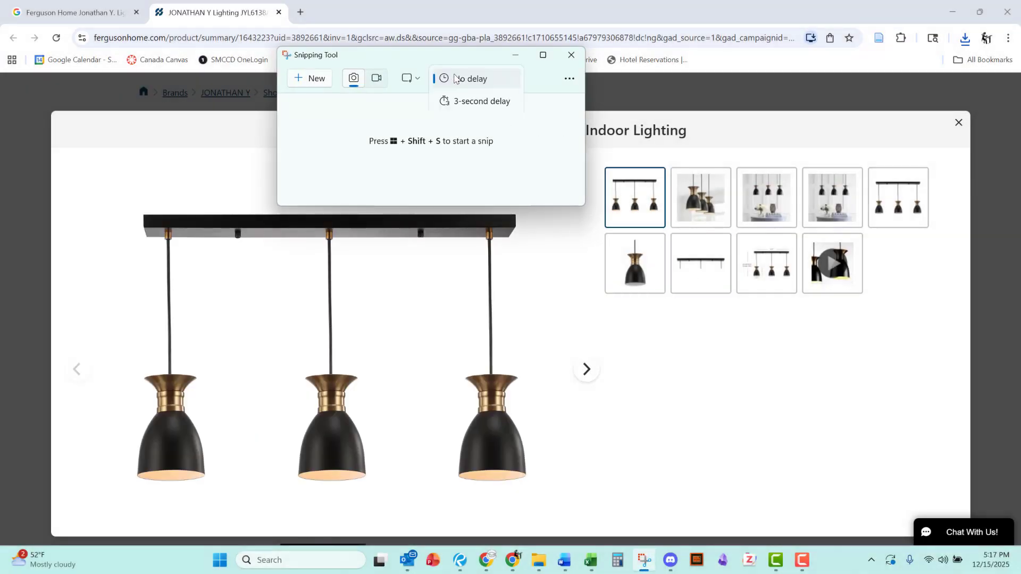
left_click(478, 101)
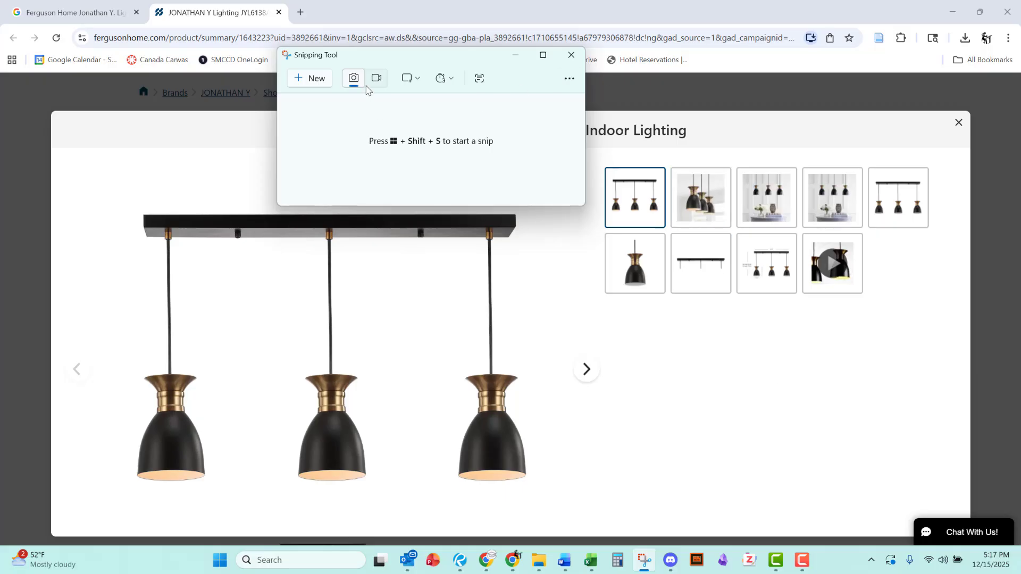
left_click(314, 79)
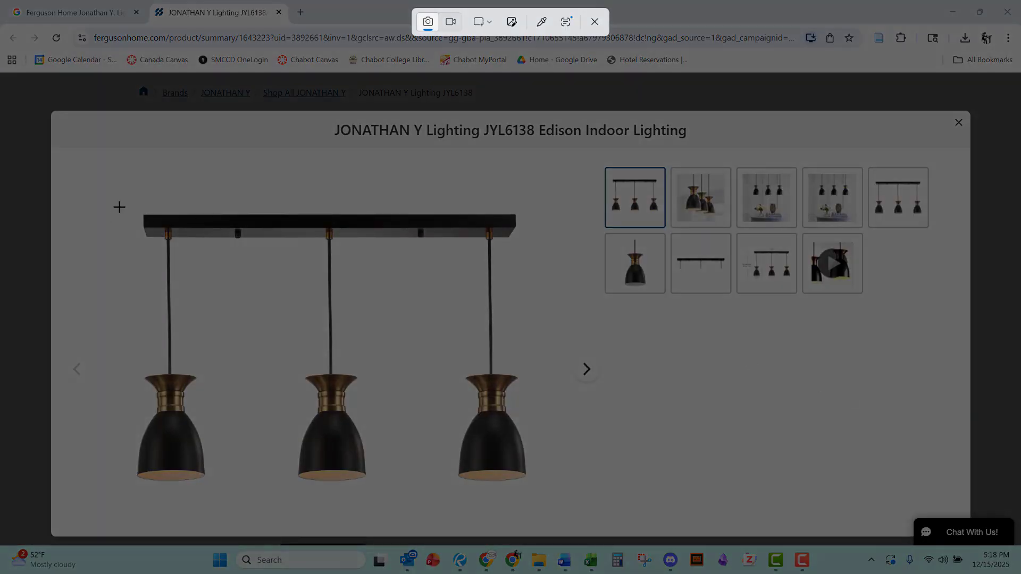
left_click_drag(119, 207, 547, 492)
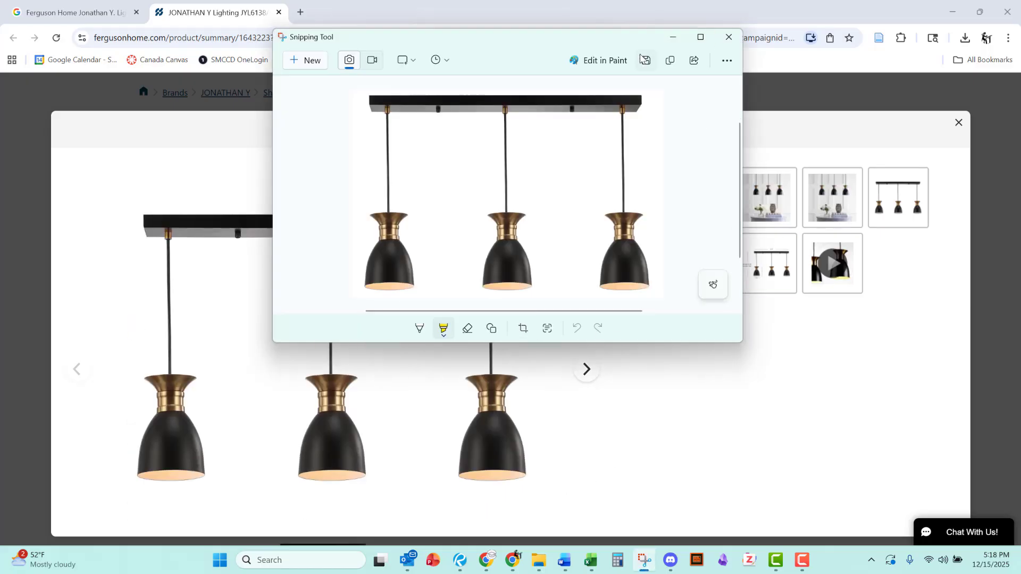
Save the pendant snip in the Downloads folder as a JPG named Jonathan.
key("ctrl+s")
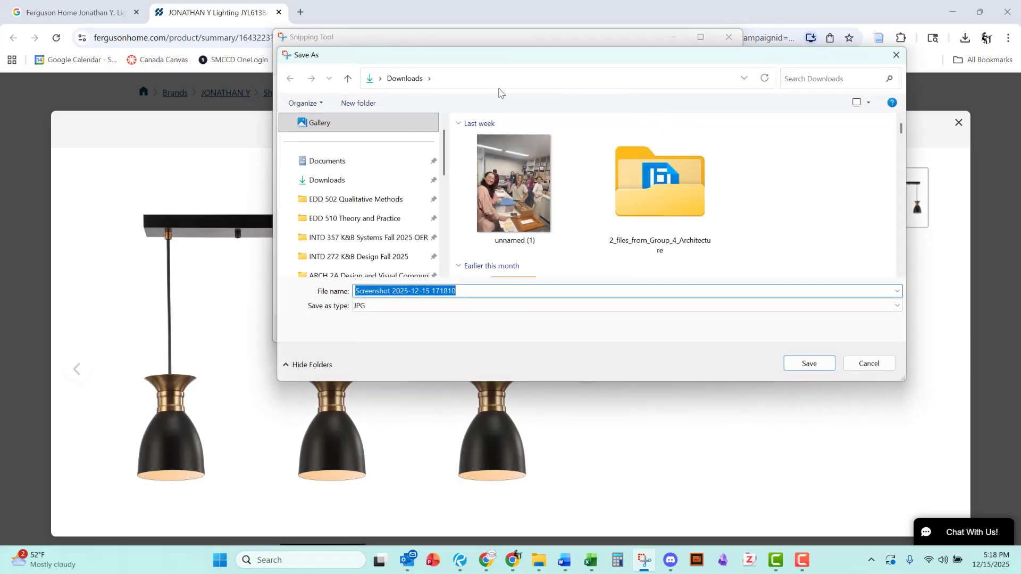
left_click(326, 181)
left_click(493, 293)
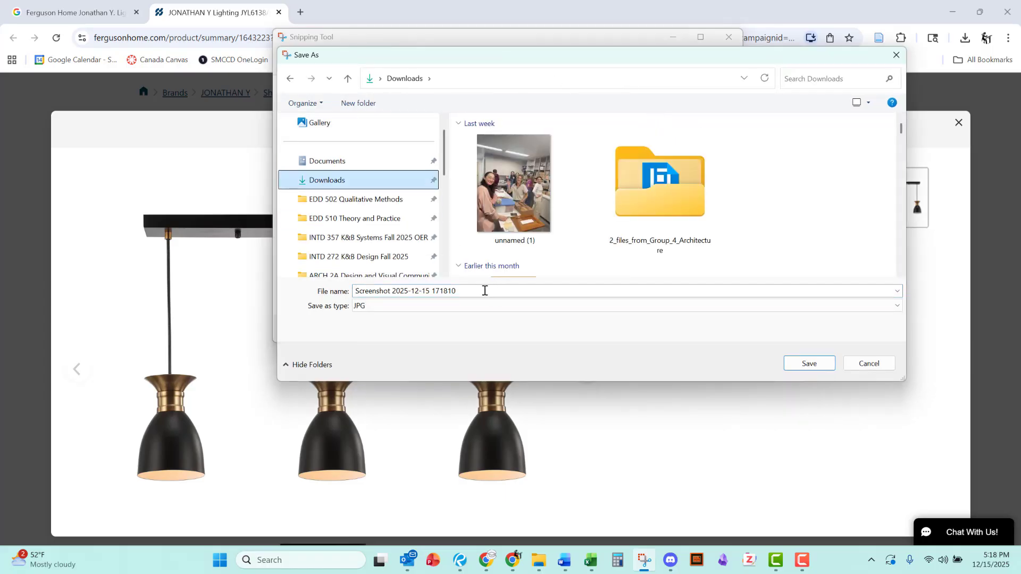
key("ctrl+a")
left_click_drag(531, 55, 423, 111)
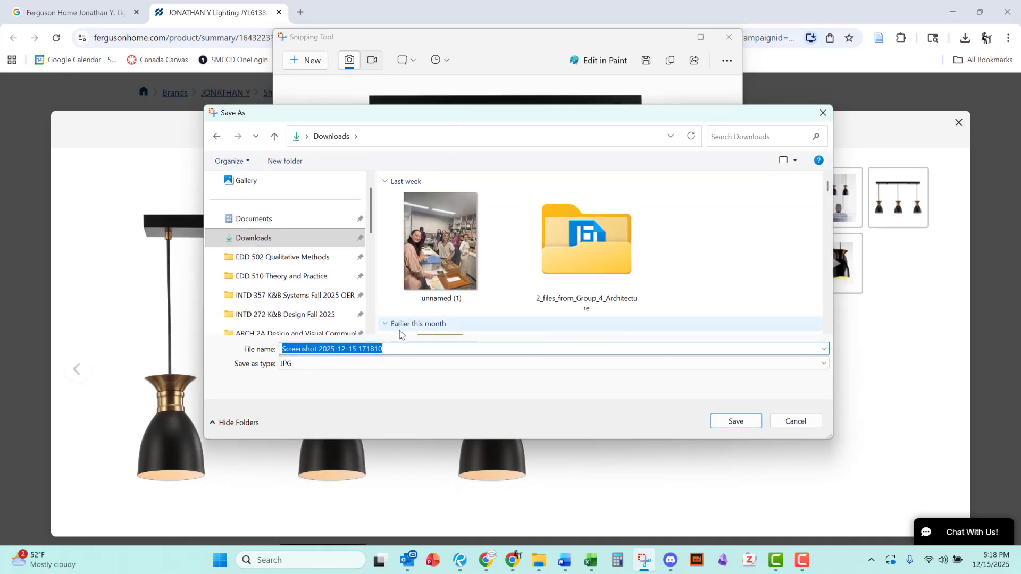
type("J")
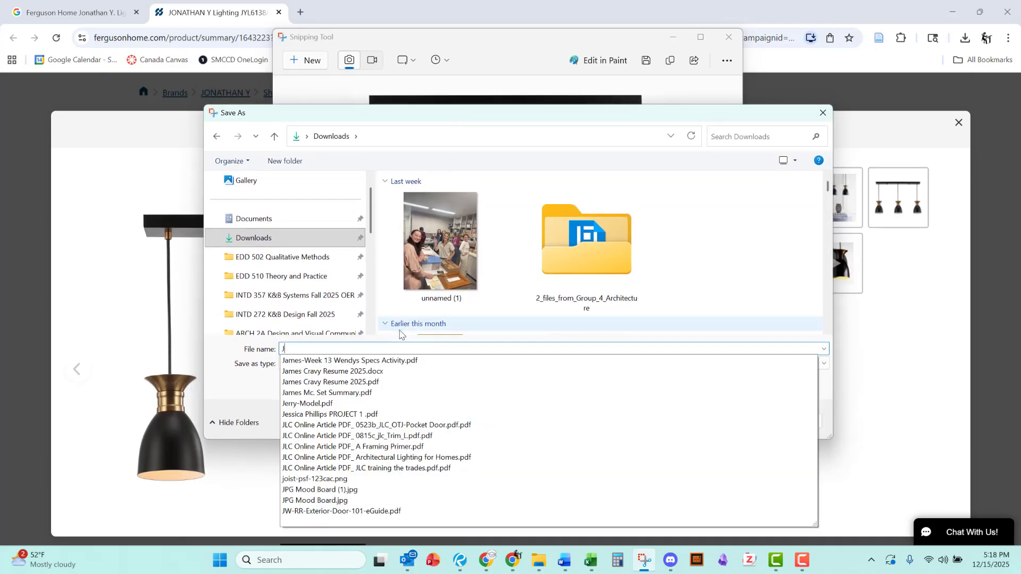
type("onathan")
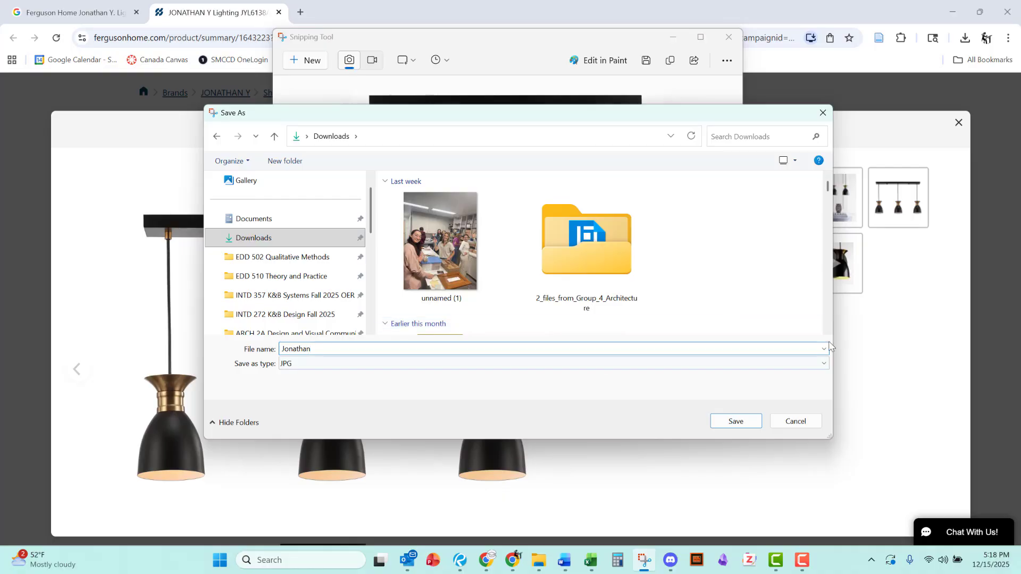
left_click(750, 421)
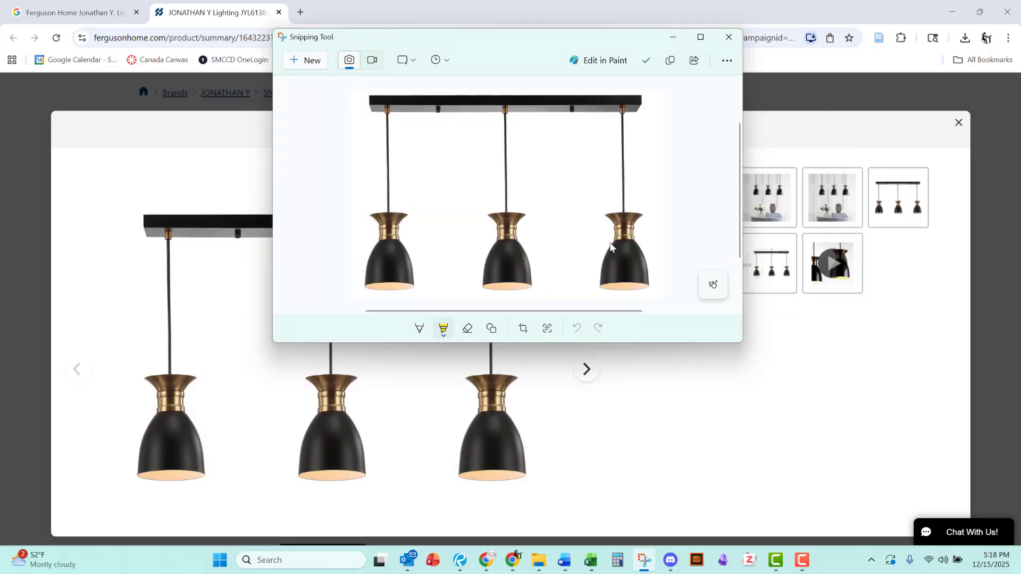
Search for "adobe background remover" in a new browser window and open Adobe Express's Free Image Background Remover page.
left_click_drag(608, 49, 571, 122)
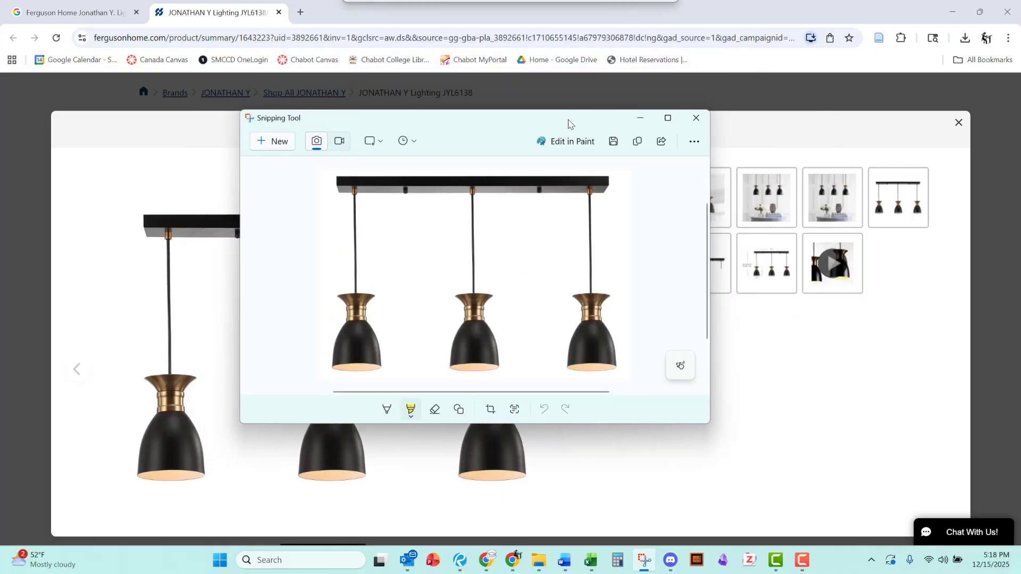
left_click(535, 17)
key("ctrl+n")
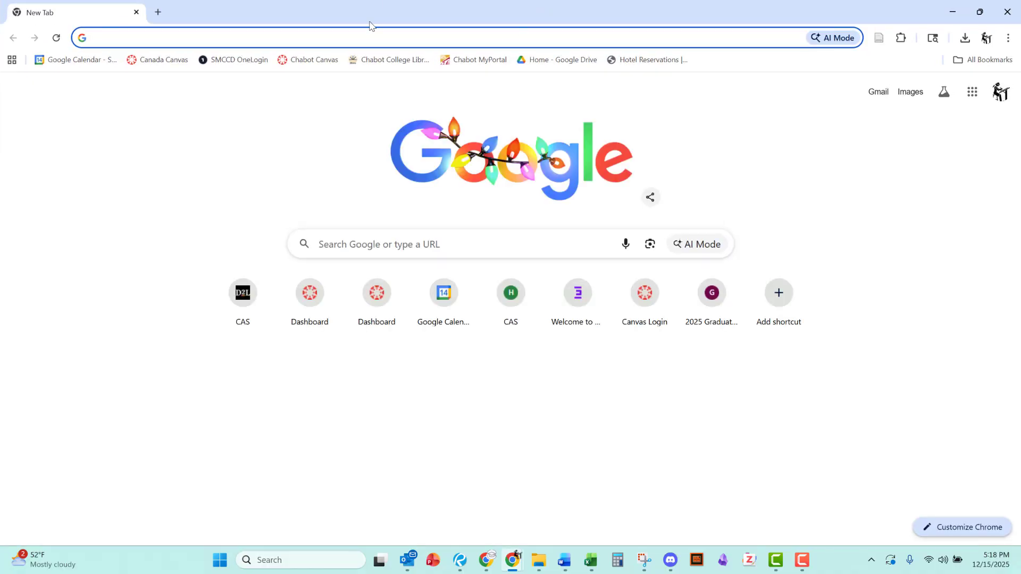
type("ado")
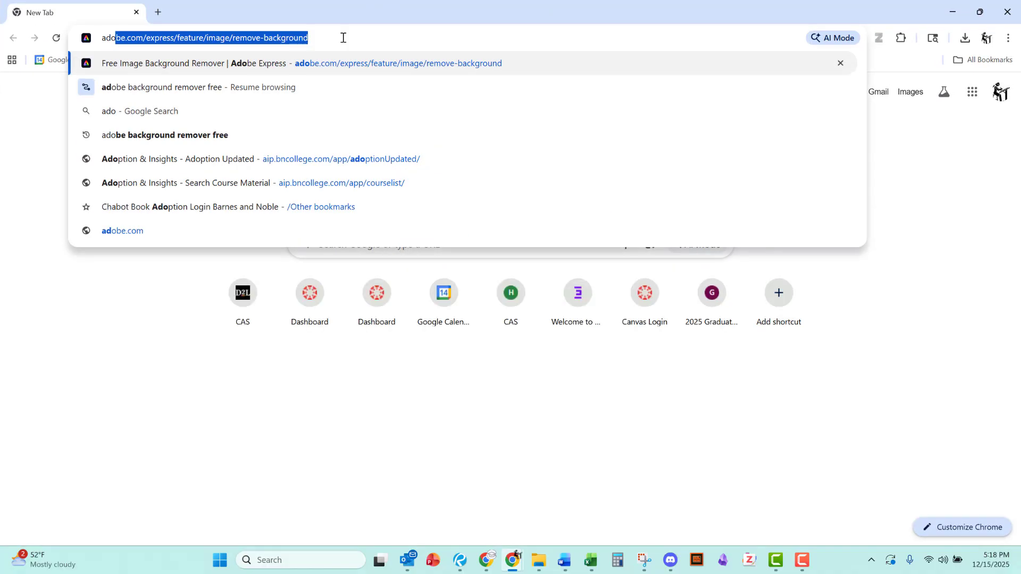
type("be background remover")
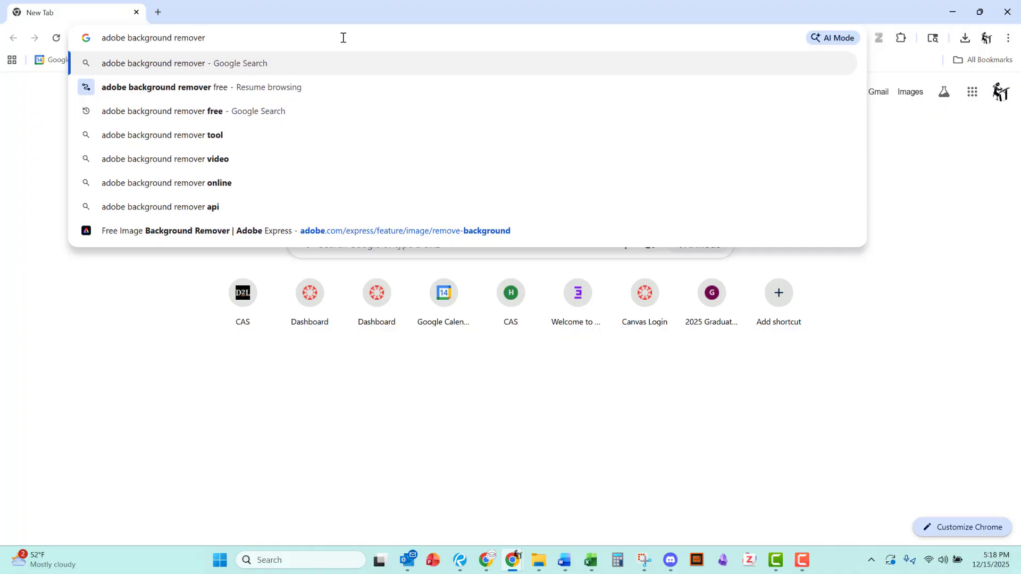
key("Return")
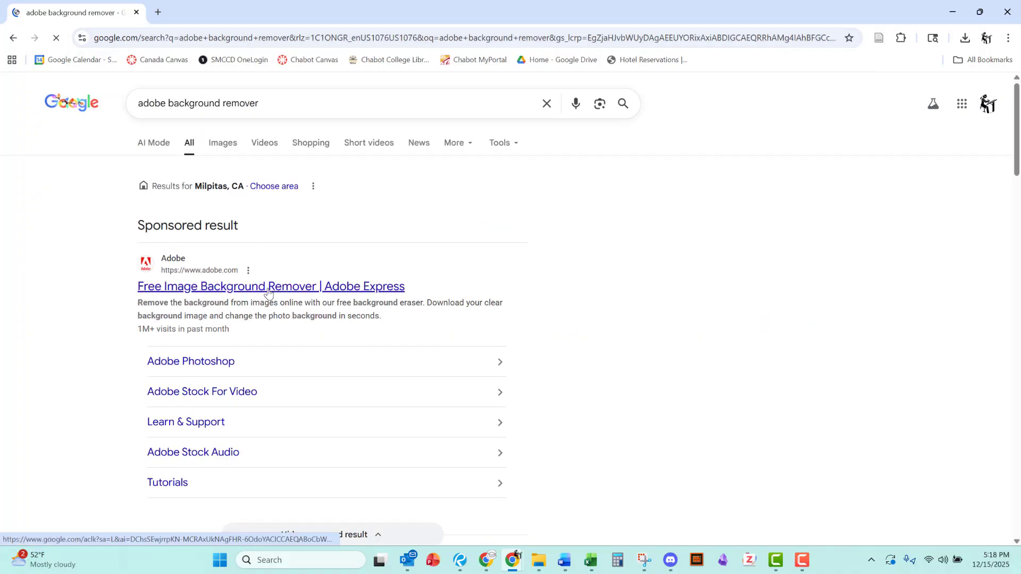
left_click(343, 286)
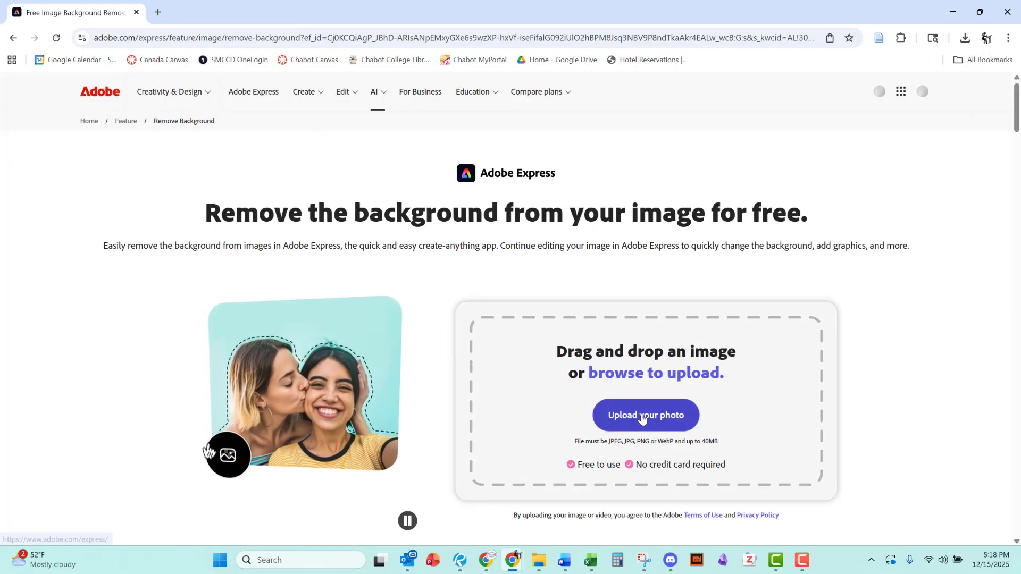
Upload the Jonathan image from Downloads to remove its background, and download the resulting cutout.
left_click(641, 418)
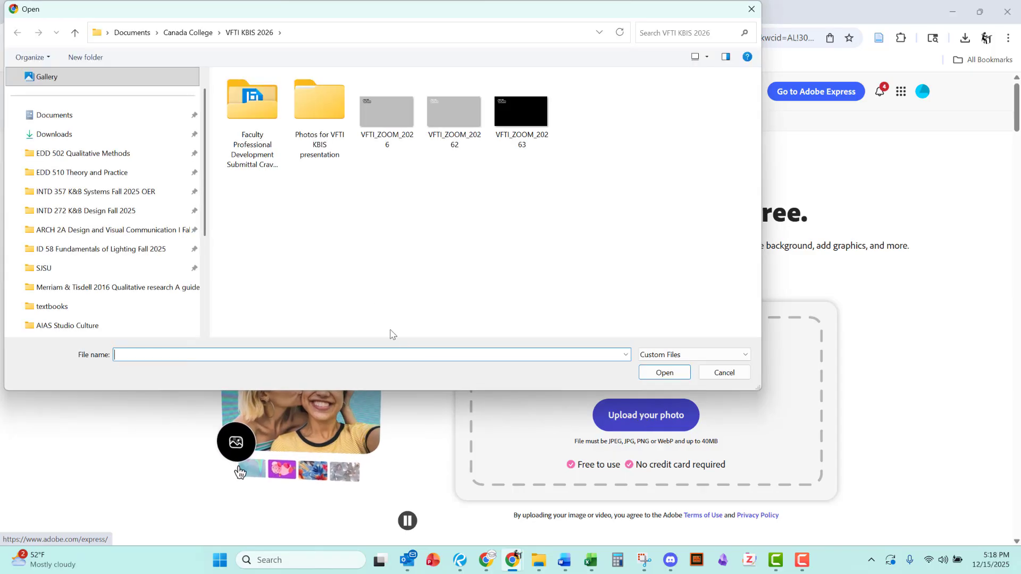
left_click(56, 134)
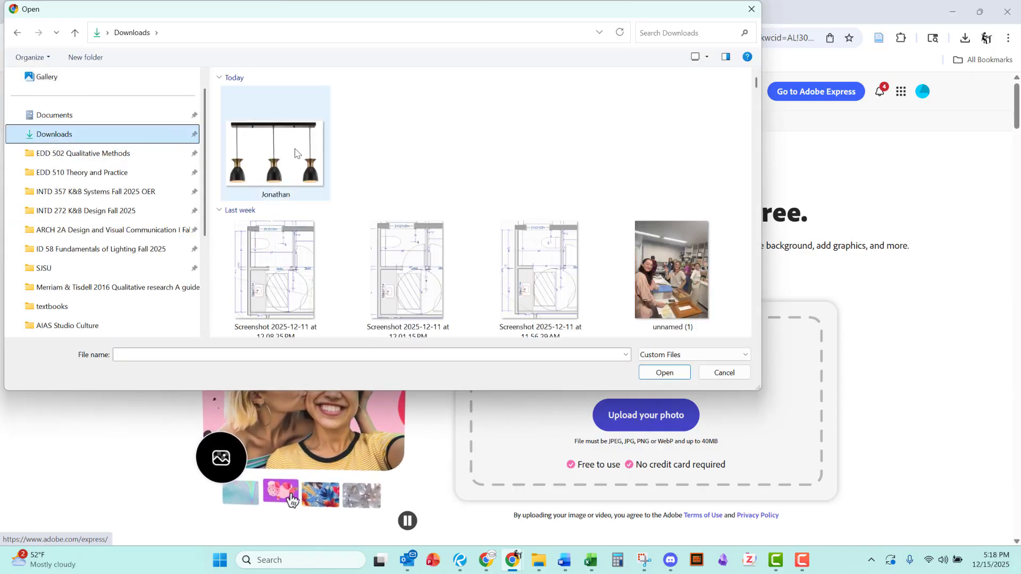
double_click(296, 153)
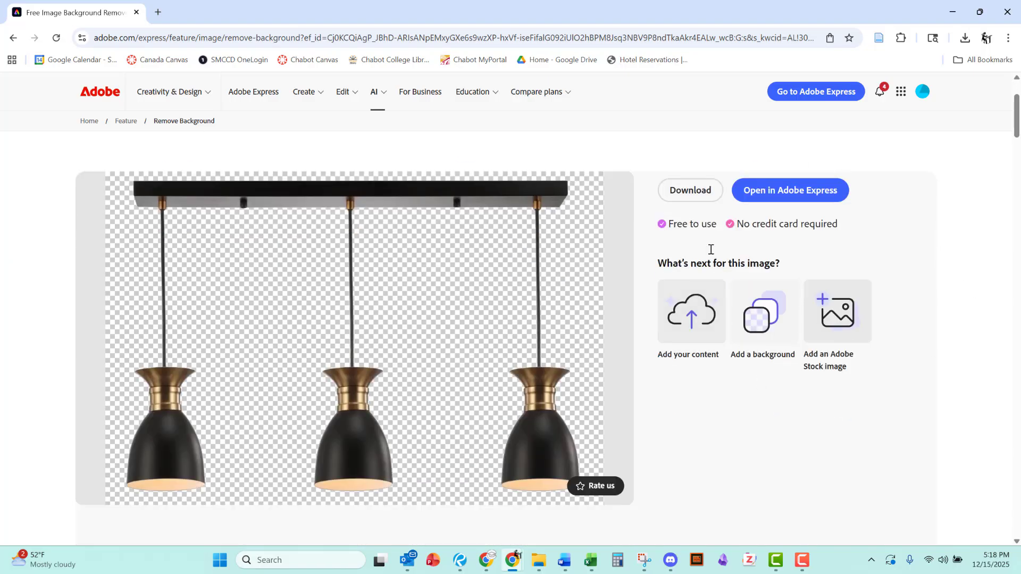
left_click(683, 191)
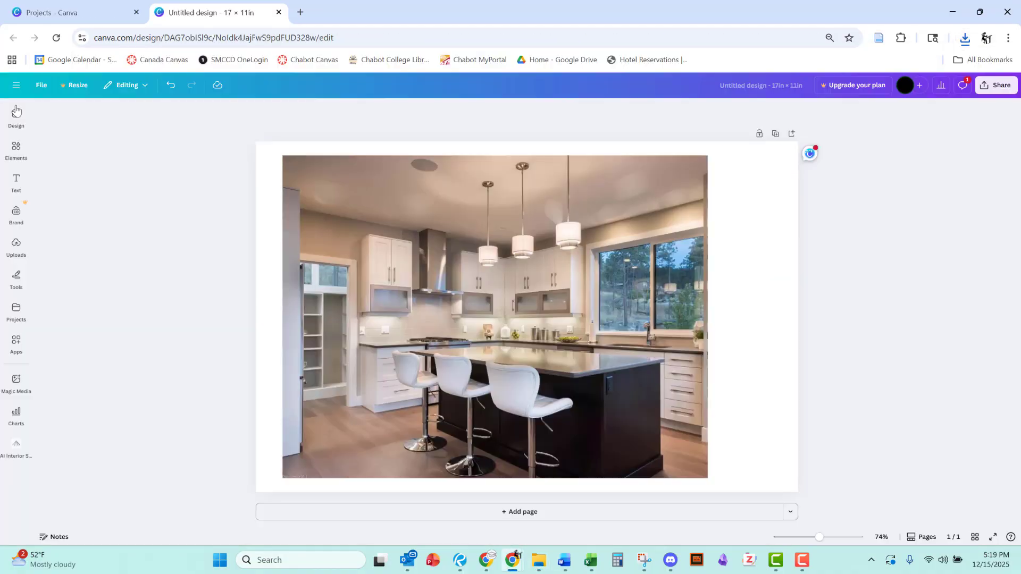
Upload the PNG "Adobe Express - file (3)" from the Downloads folder in File Explorer to the Canva kitchen design.
left_click(16, 111)
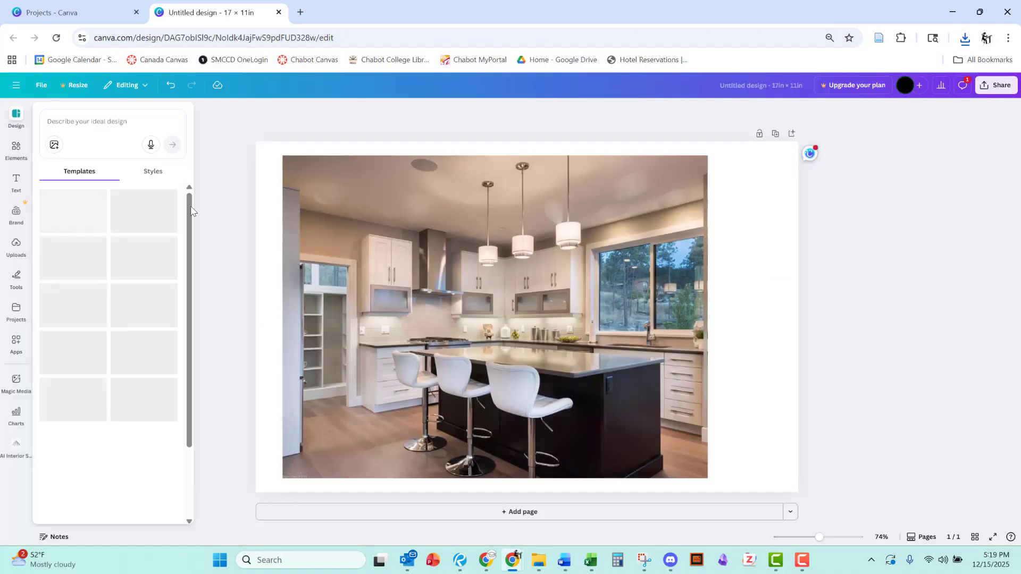
right_click(229, 174)
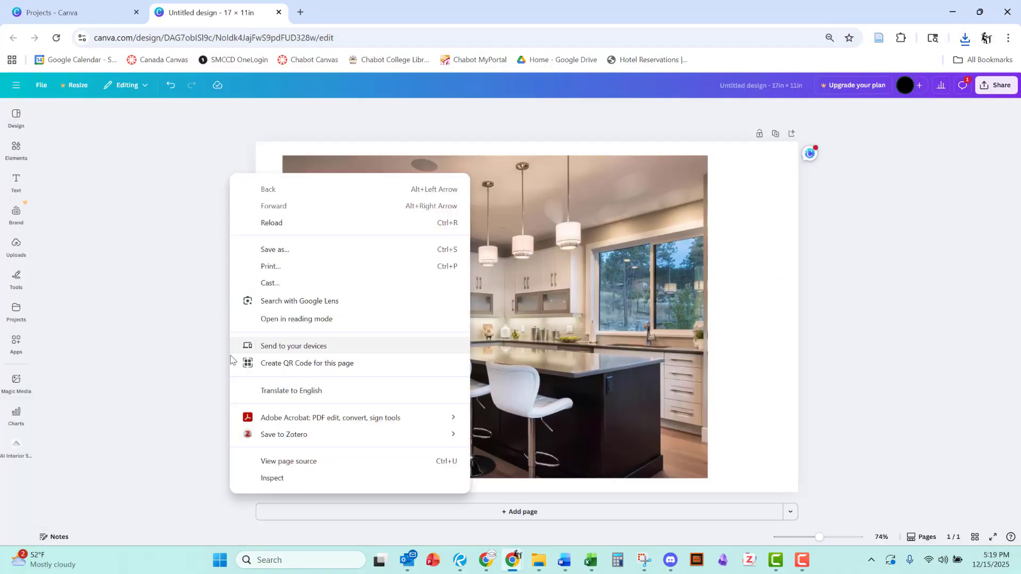
key("super+Tab")
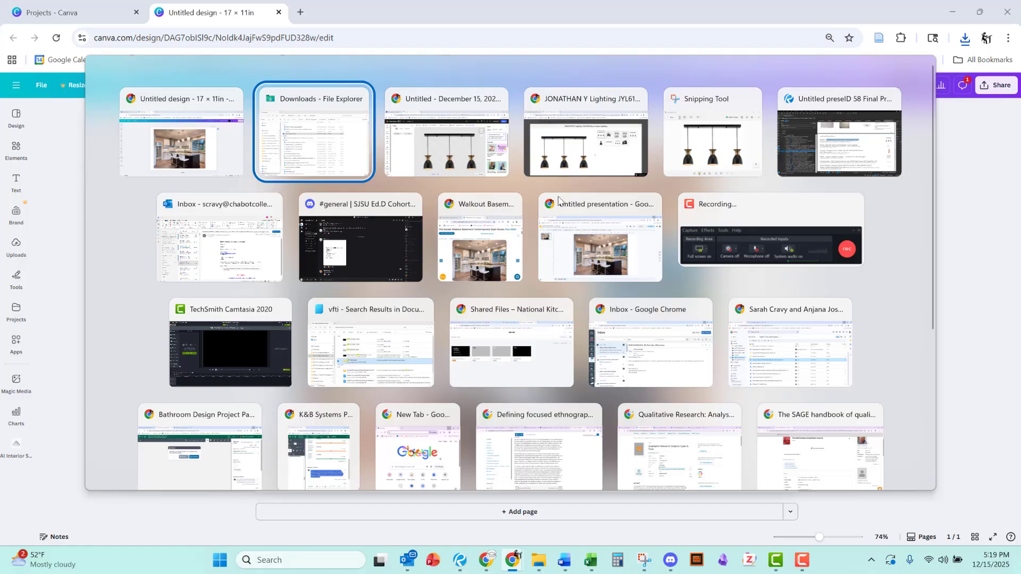
key("Return")
left_click_drag(608, 104, 866, 101)
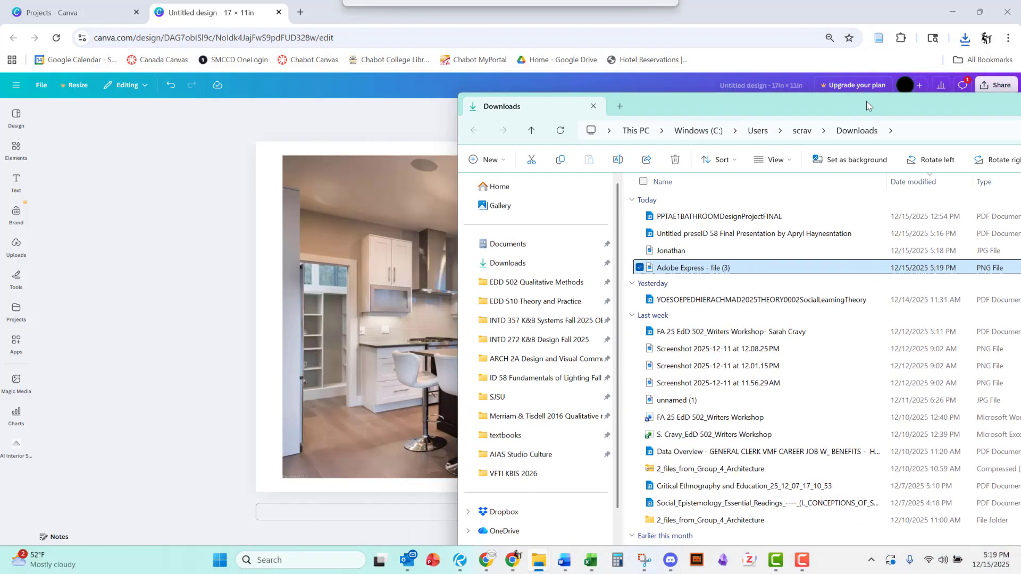
left_click_drag(744, 267, 181, 222)
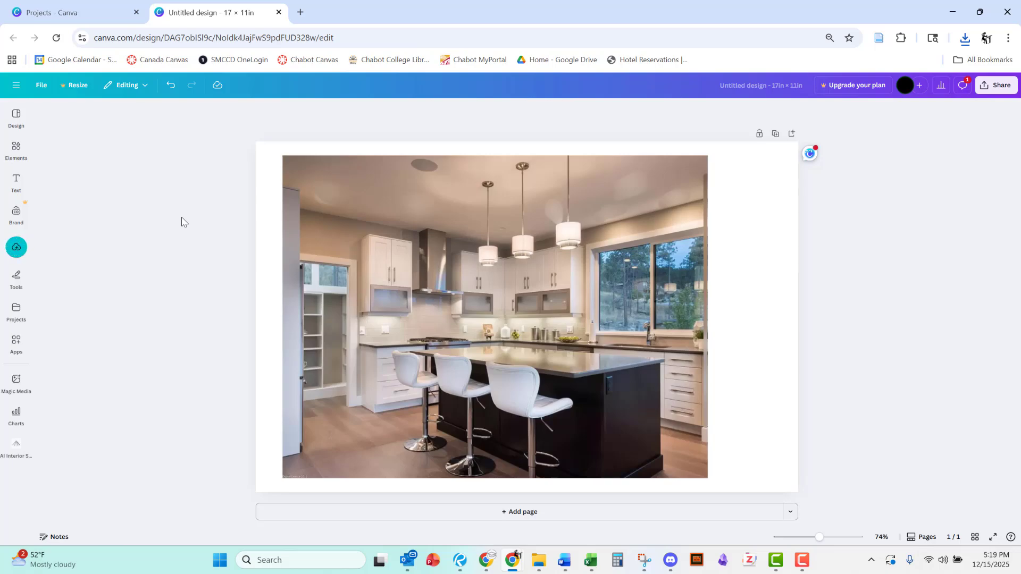
Place the uploaded pendant cutout on the page, shrink it, and position it over the existing pendants above the kitchen island.
left_click(17, 246)
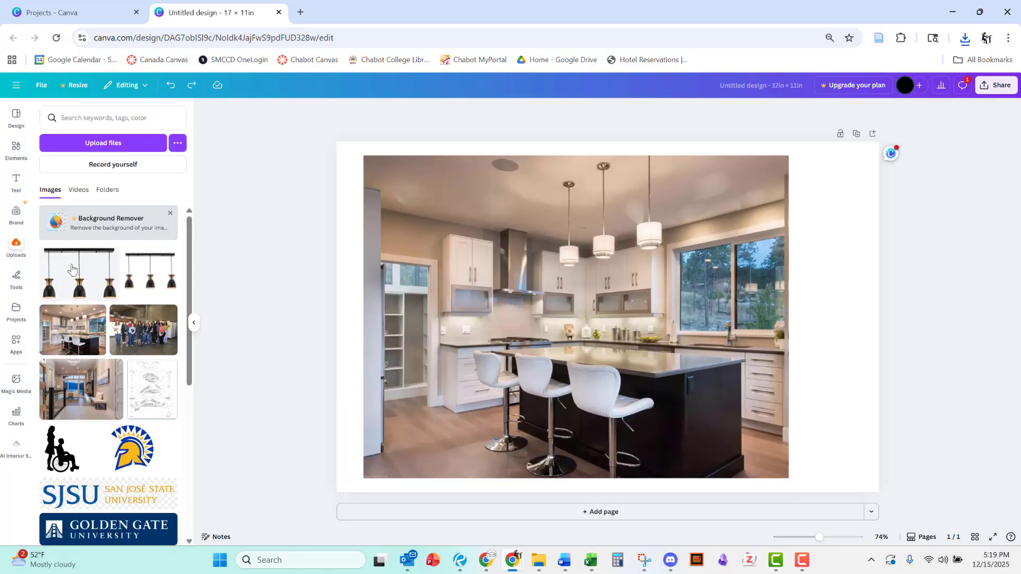
left_click_drag(77, 276, 833, 250)
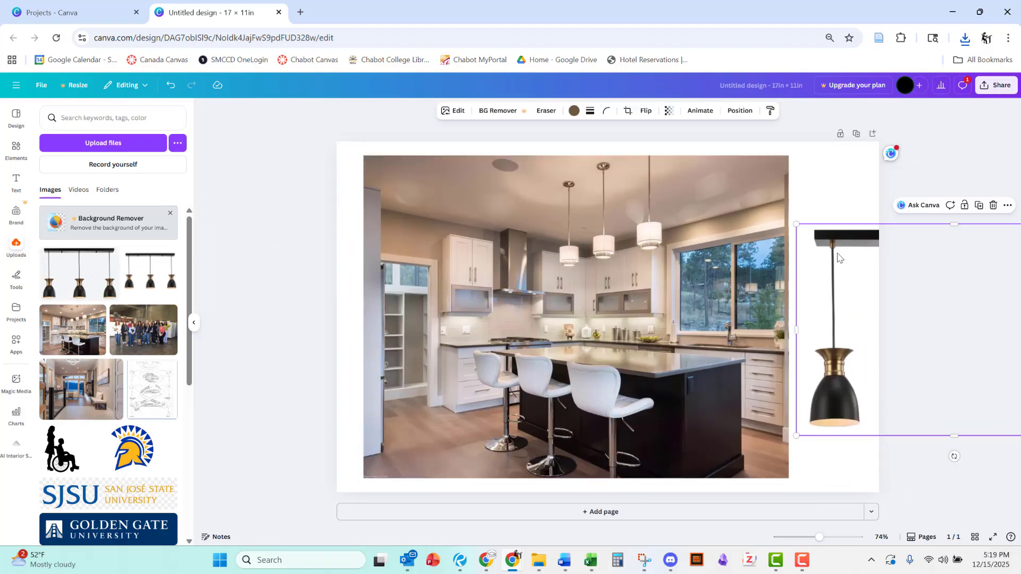
left_click_drag(827, 253, 570, 301)
left_click_drag(643, 295, 635, 244)
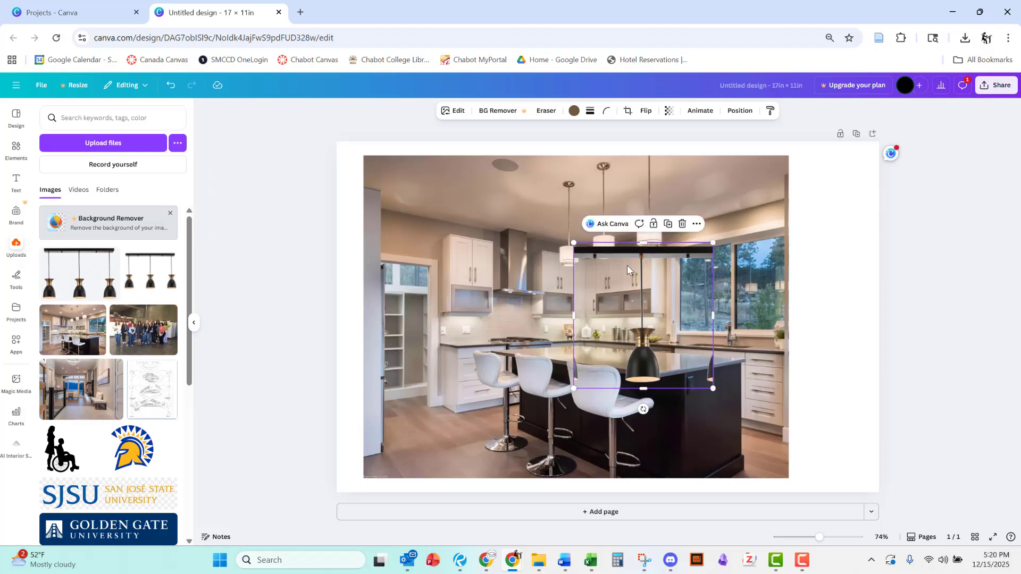
key("ctrl+z")
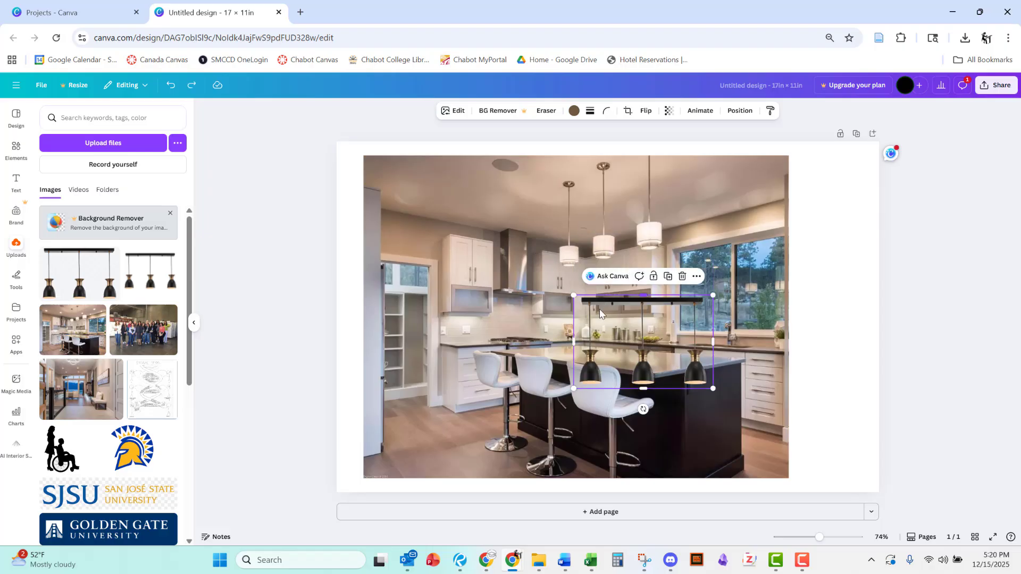
left_click_drag(595, 316, 578, 214)
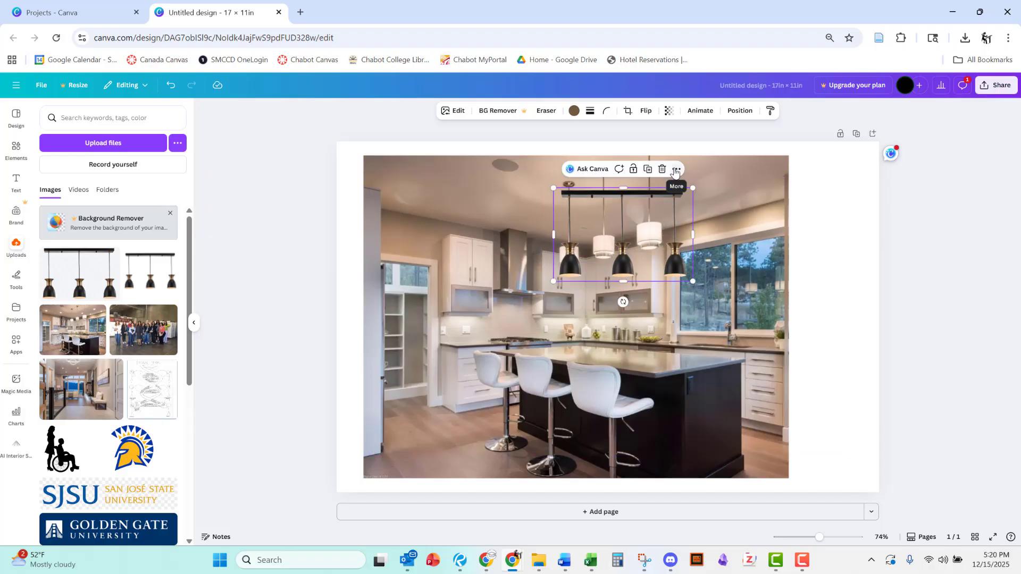
left_click(676, 169)
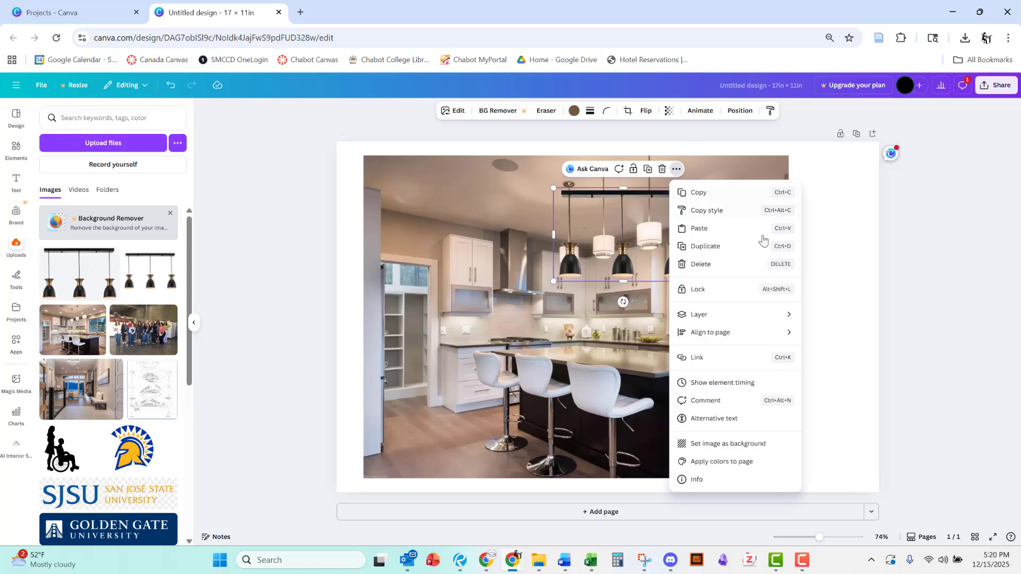
left_click(868, 230)
left_click(792, 267)
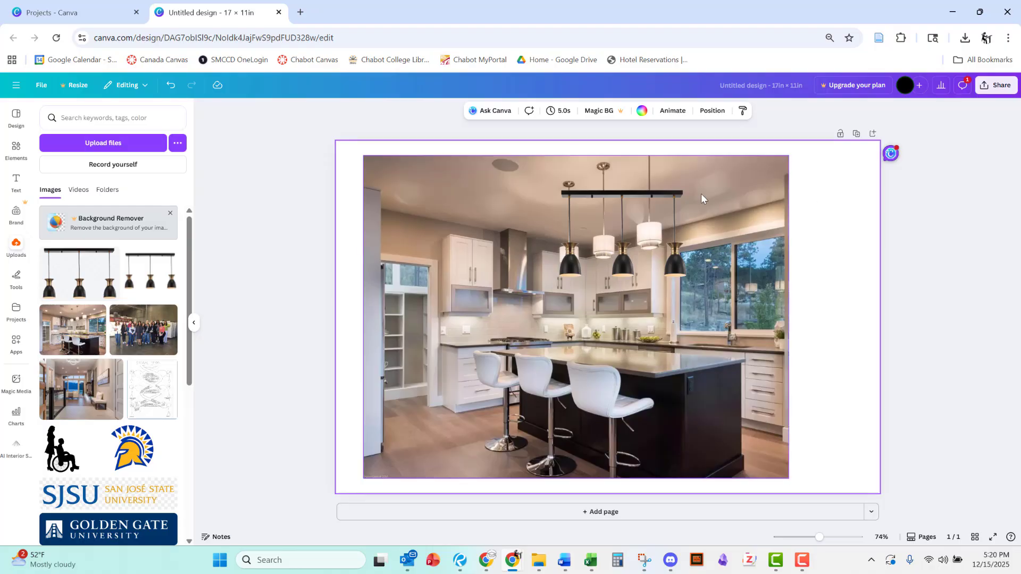
Crop the three-light cutout down to a single pendant and place copies of it over the three existing island lights.
mouse_move(617, 274)
left_mouse_down()
mouse_move(839, 302)
mouse_move(667, 327)
mouse_move(700, 386)
left_mouse_up()
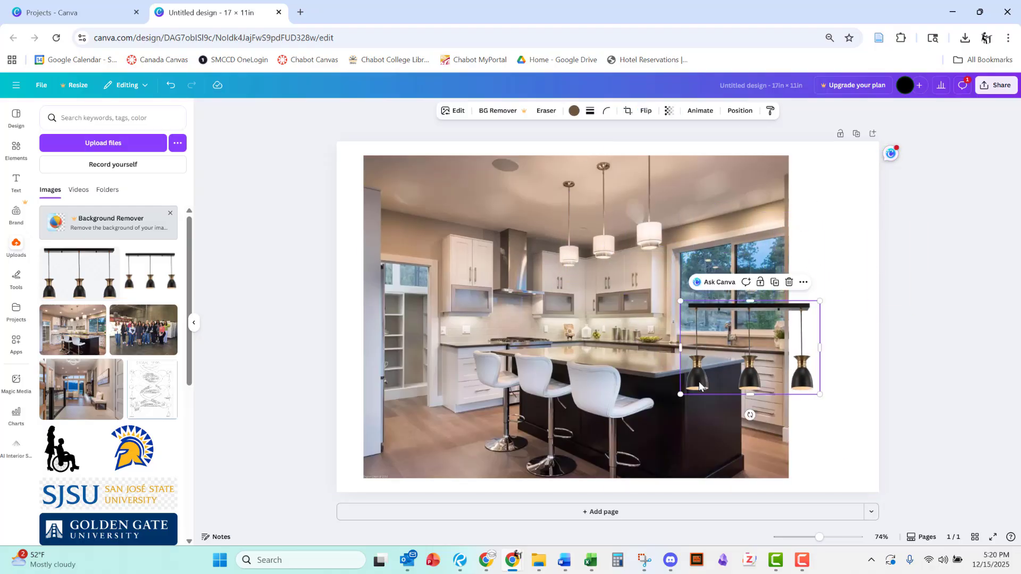
left_click_drag(750, 301, 749, 314)
left_click_drag(817, 354, 715, 353)
left_click_drag(721, 315, 724, 295)
left_click_drag(683, 341, 649, 238)
key("ctrl+d")
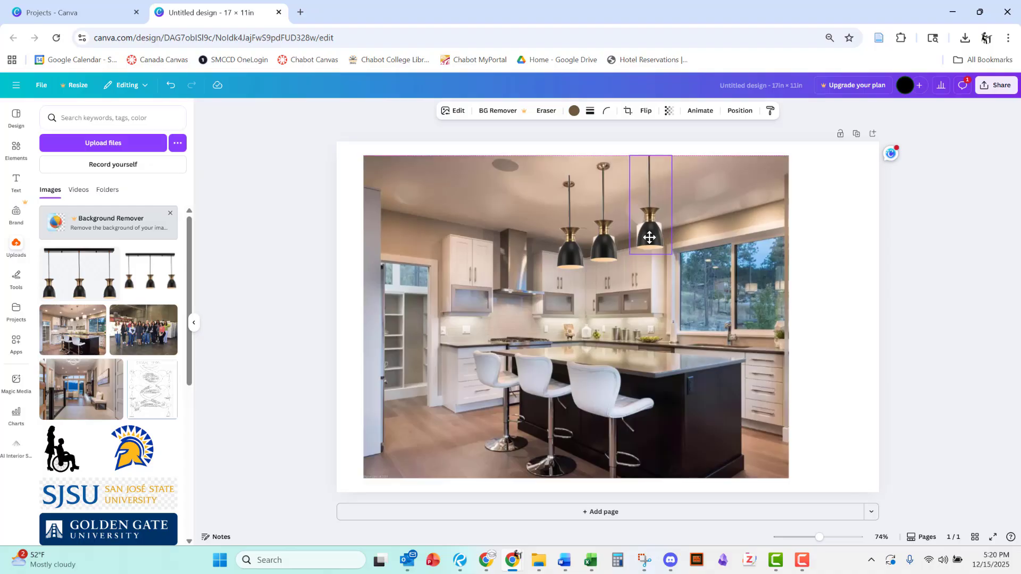
Enlarge the three pendants together slightly and realign the one nearest the window over its original light.
left_click(603, 245, "shift")
left_click(580, 252, "shift")
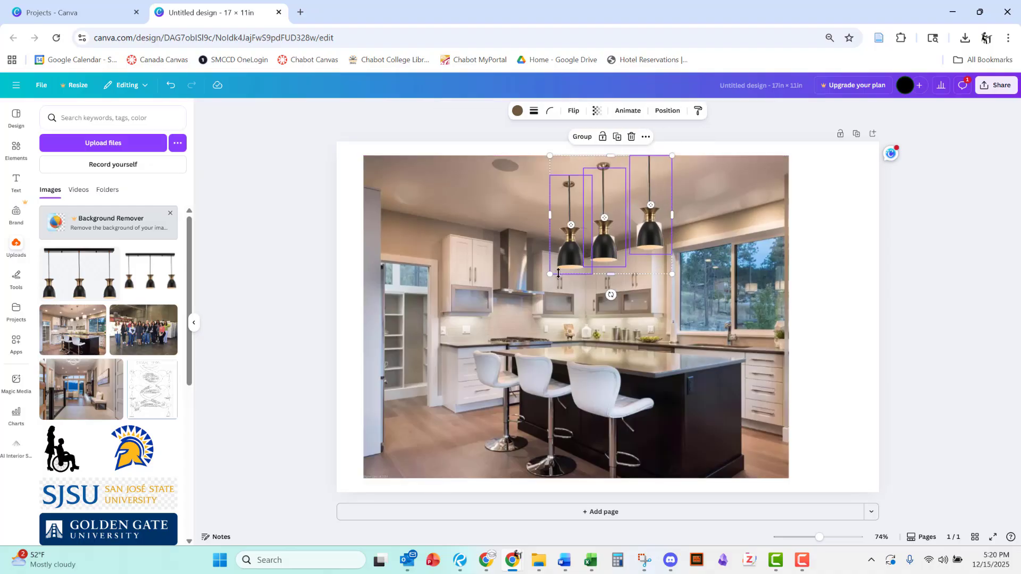
left_click_drag(546, 280, 568, 257)
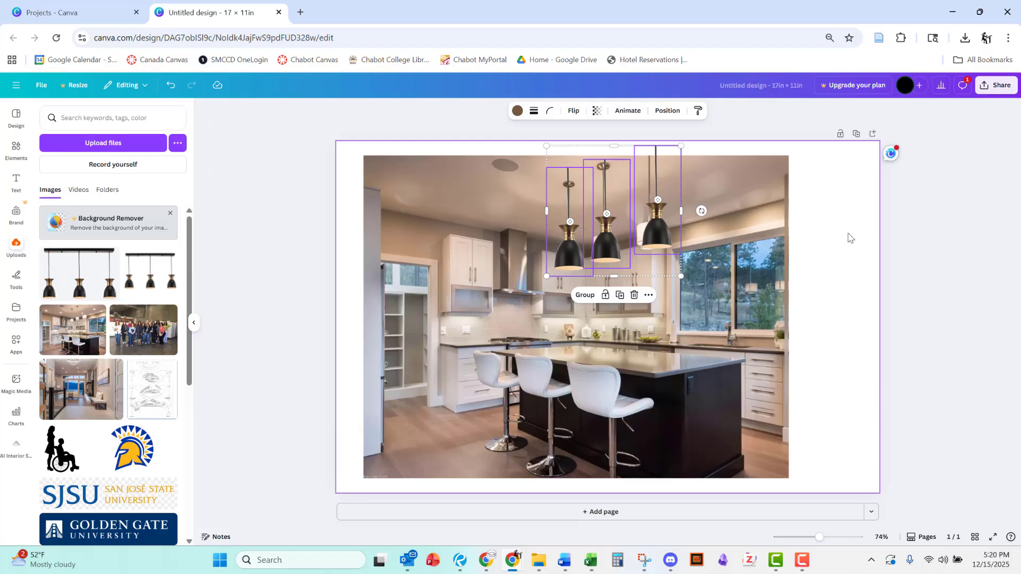
left_click(655, 233)
left_click_drag(655, 236, 647, 233)
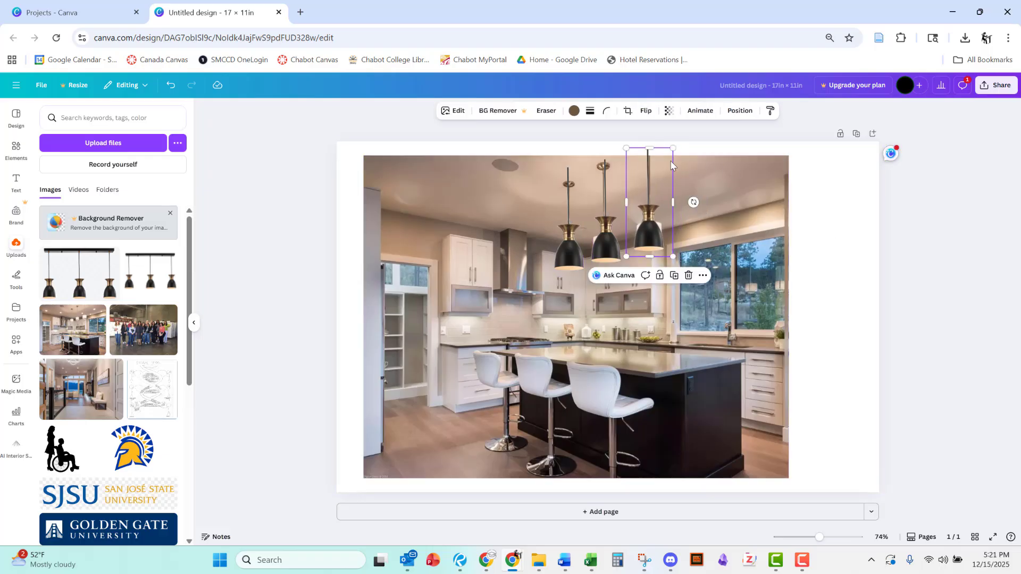
Add a plain straight line and angle it along the ceiling so it runs across the tops of the three pendants.
left_click(16, 149)
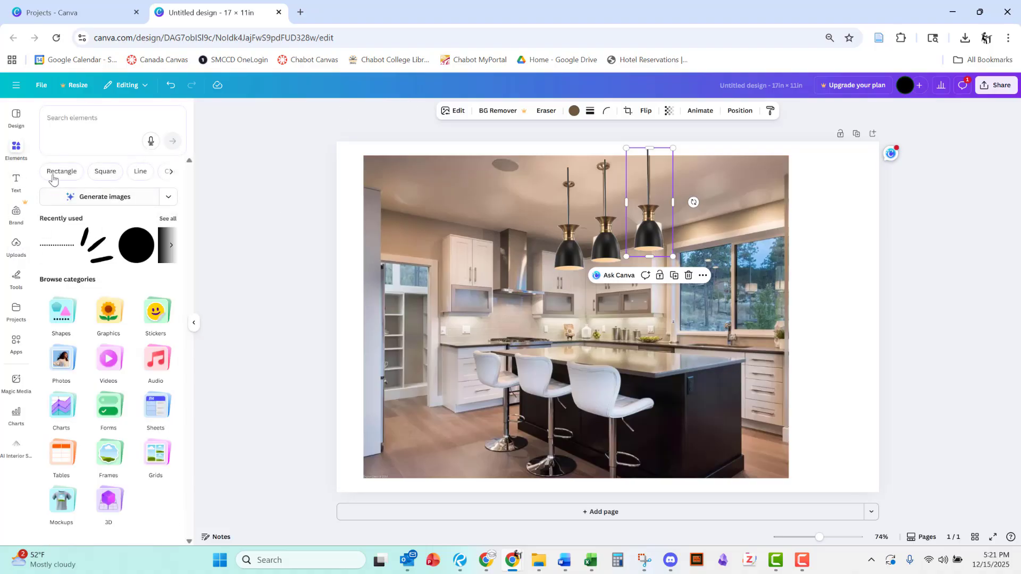
left_click(139, 175)
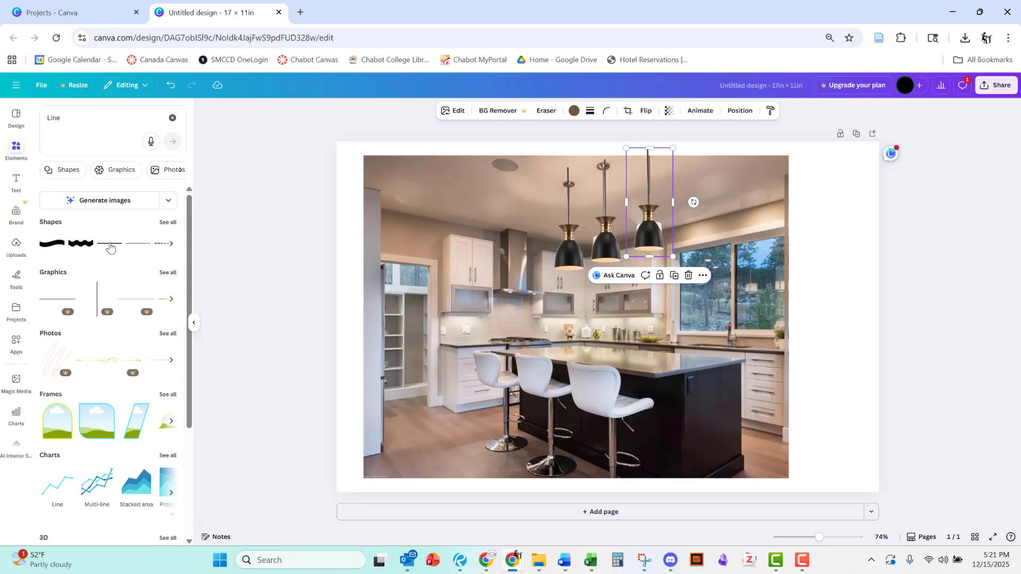
left_click(110, 246)
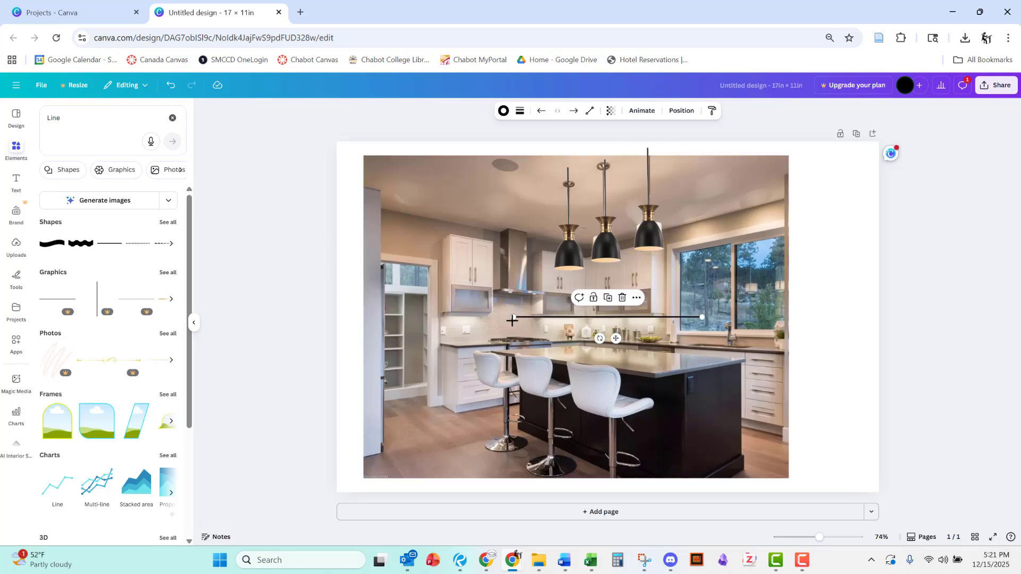
left_click_drag(513, 316, 559, 174)
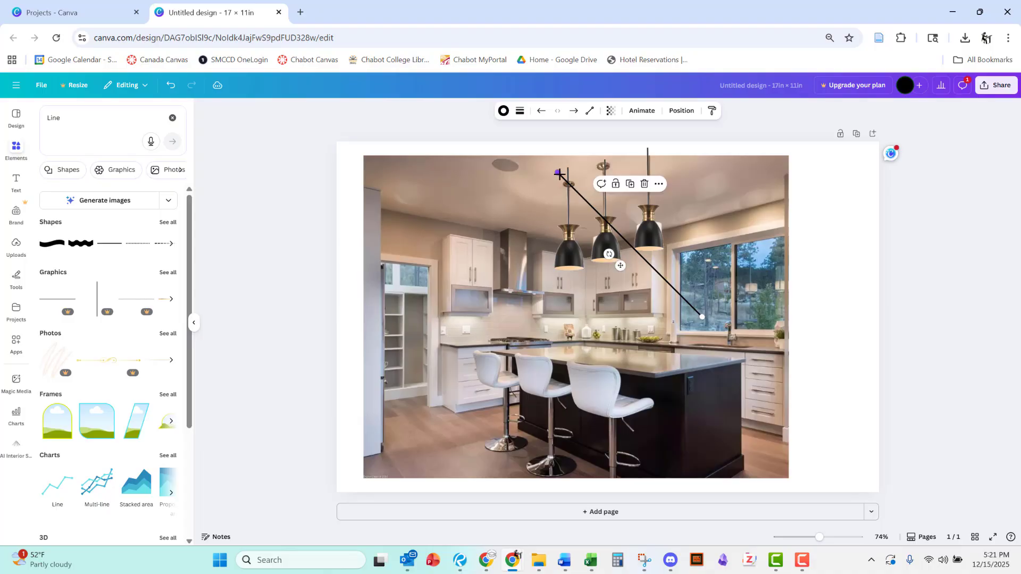
left_click_drag(702, 314, 618, 167)
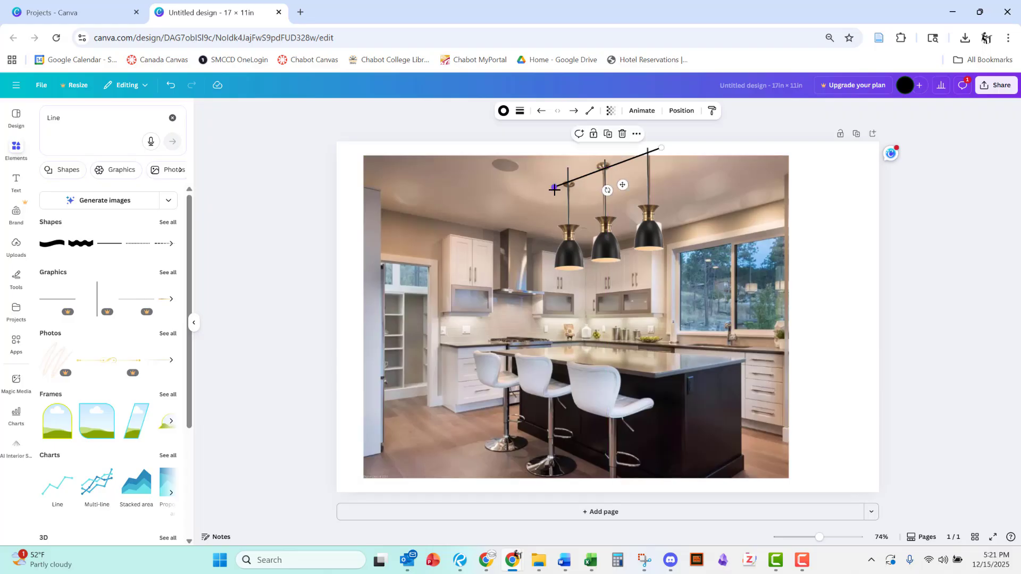
left_click_drag(554, 187, 554, 190)
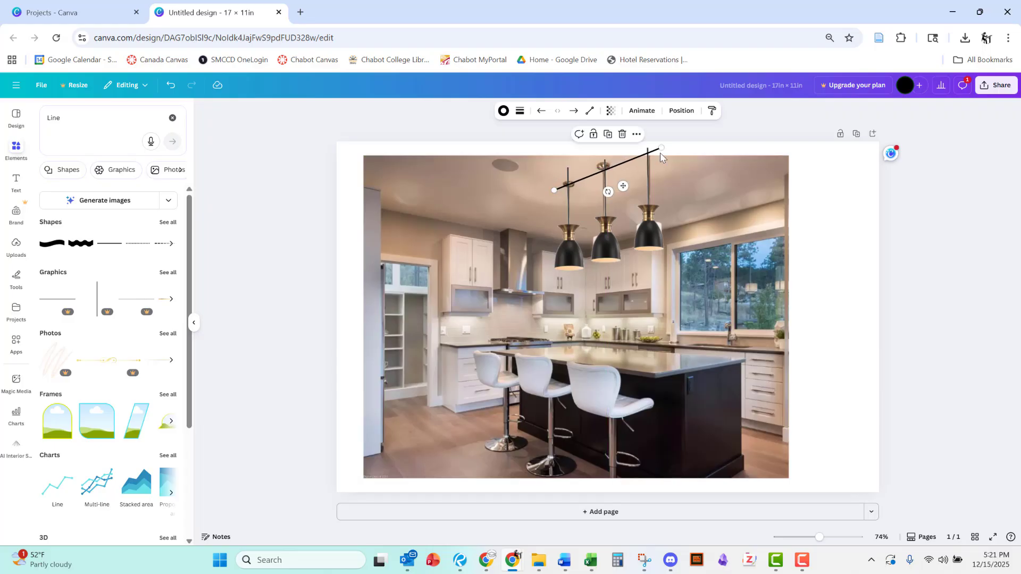
left_click_drag(662, 147, 654, 142)
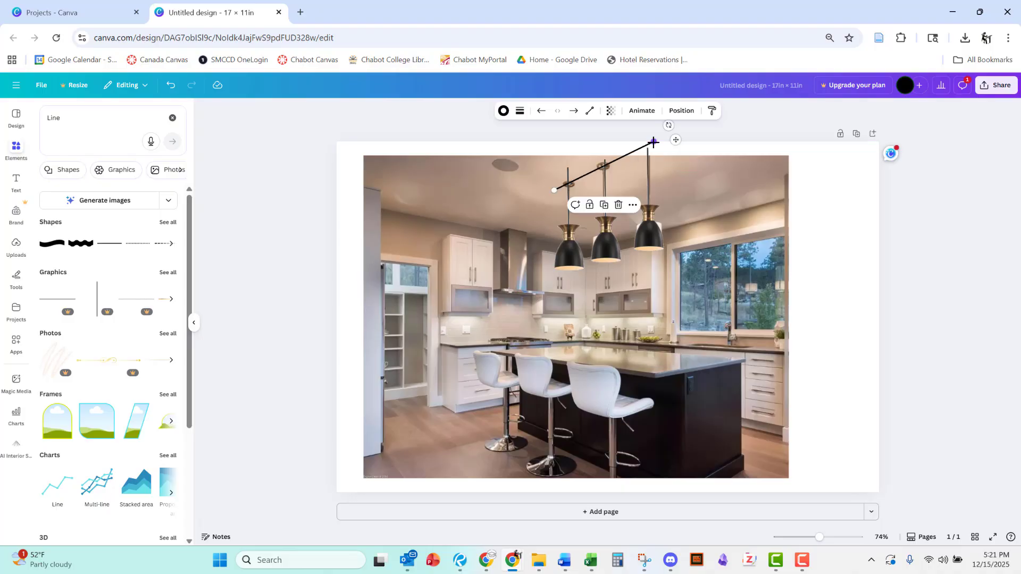
Thicken the angled line to a stroke weight of 30 so it forms the fixture's black mounting bar.
left_click(520, 110)
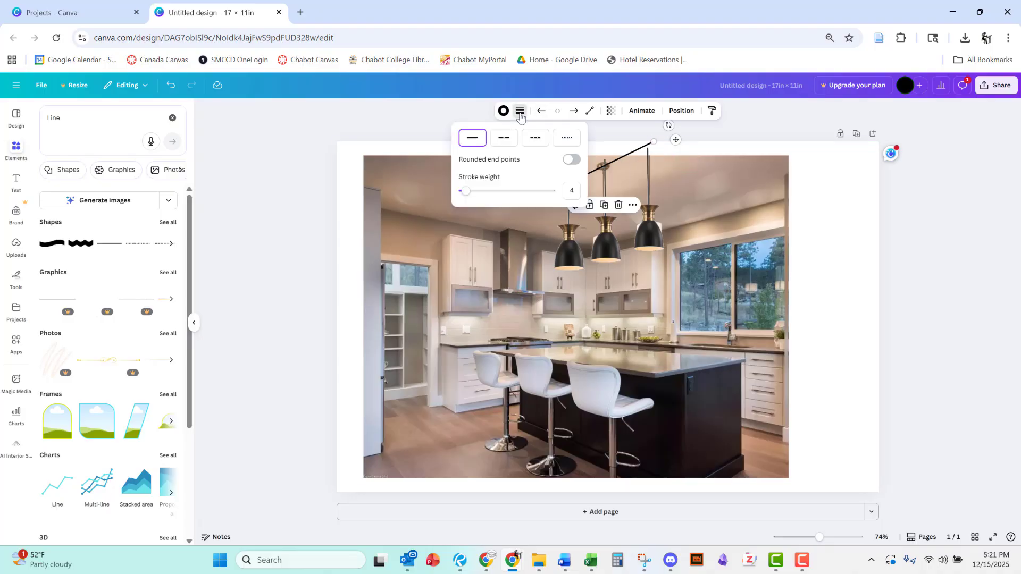
left_click_drag(466, 191, 484, 199)
left_click(779, 145)
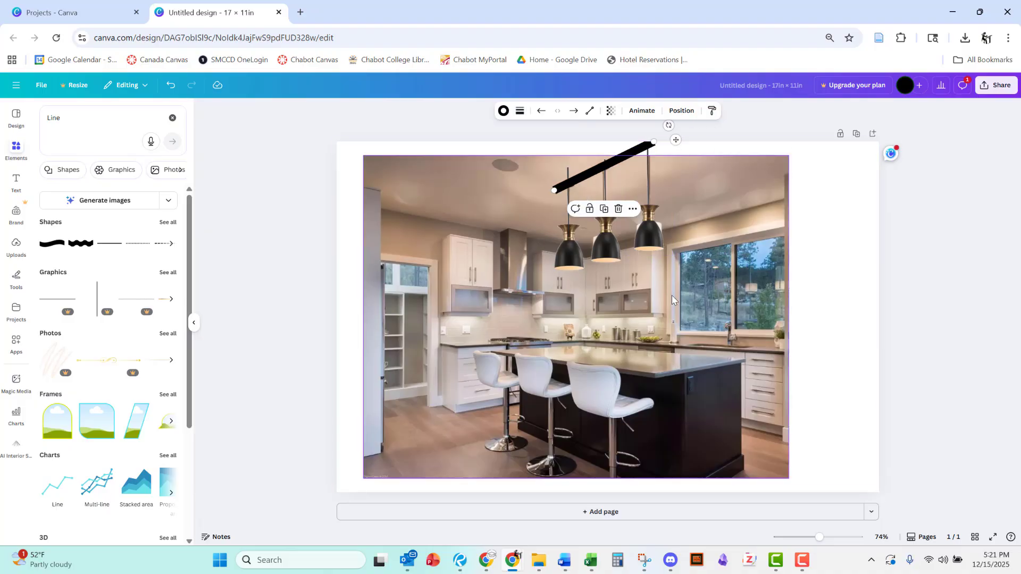
Check the original three-light fixture in the Adobe Express window, then return to the Canva kitchen design.
key("alt+Tab")
key("alt+Tab")
key("Tab")
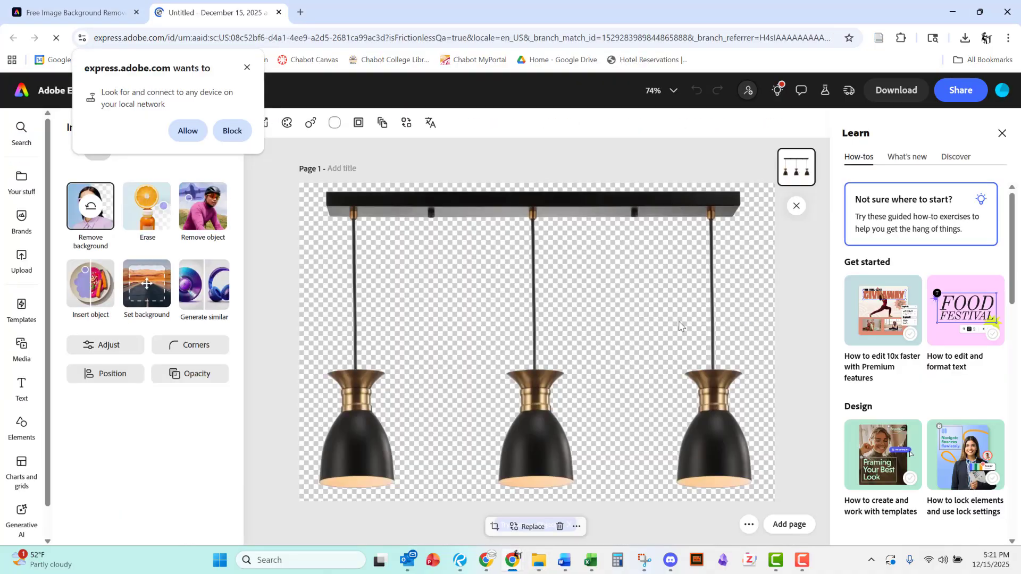
key("alt+Tab")
key("Tab")
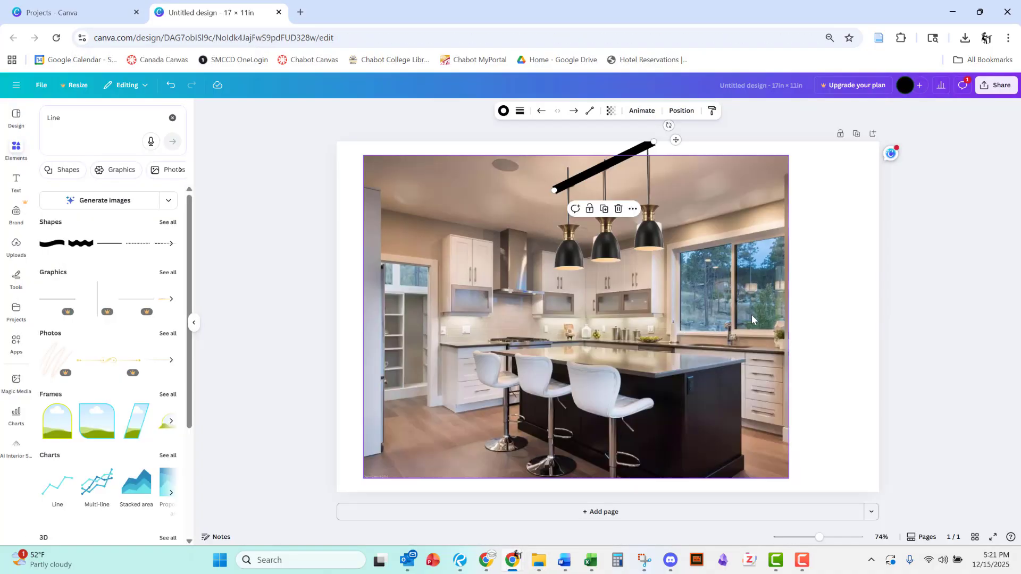
left_click(824, 215)
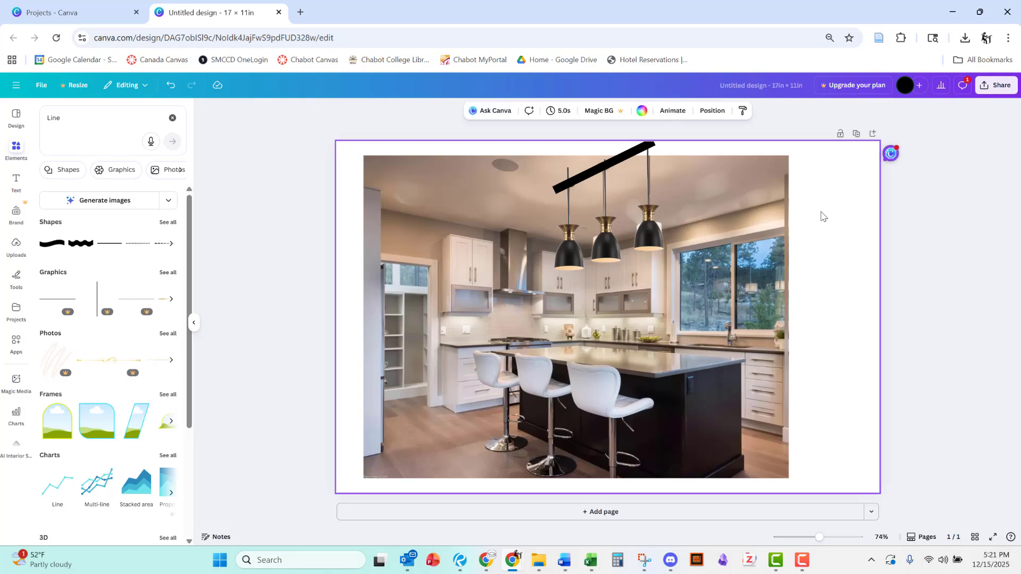
key("ctrl+z")
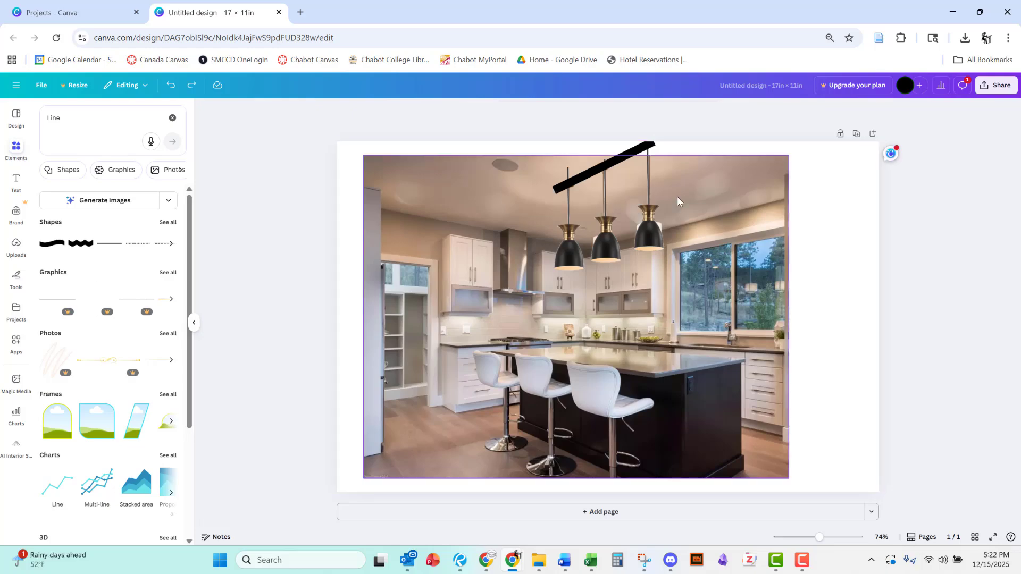
left_click(625, 158)
left_click_drag(626, 157, 506, 168)
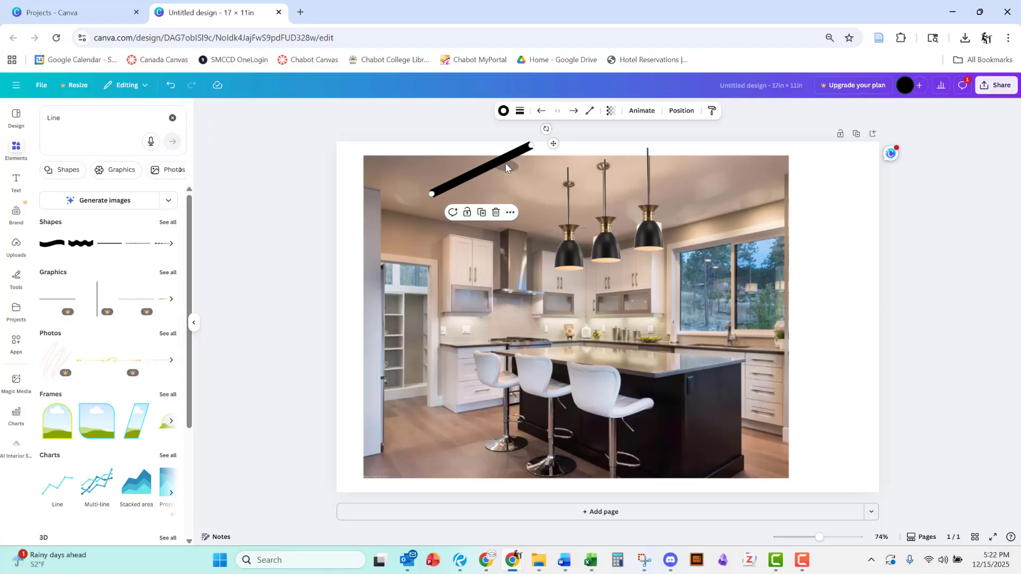
key("ctrl+z")
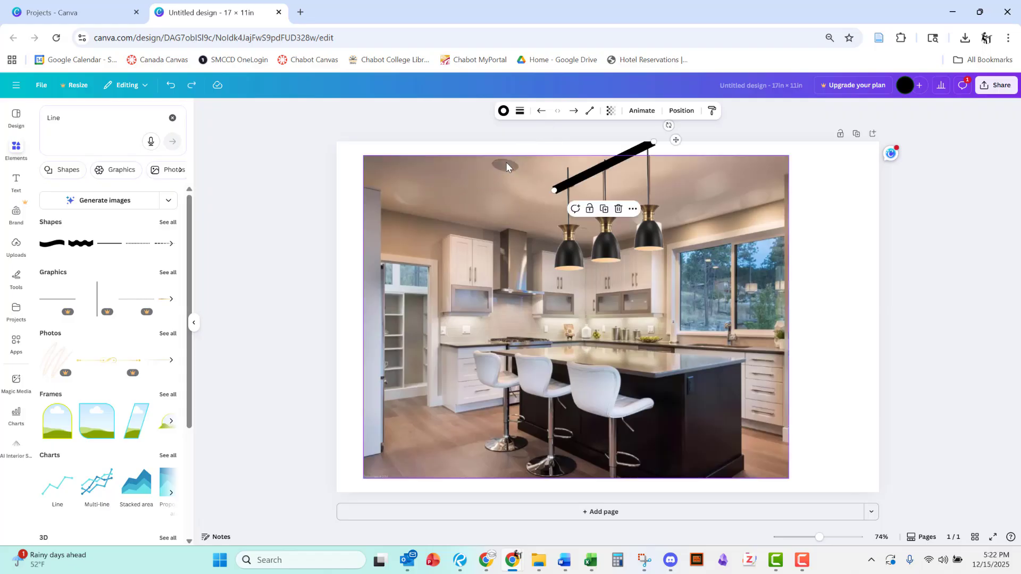
Duplicate the black bar and stretch the copy into a horizontal strip just above the photo's top edge.
key("ctrl+y")
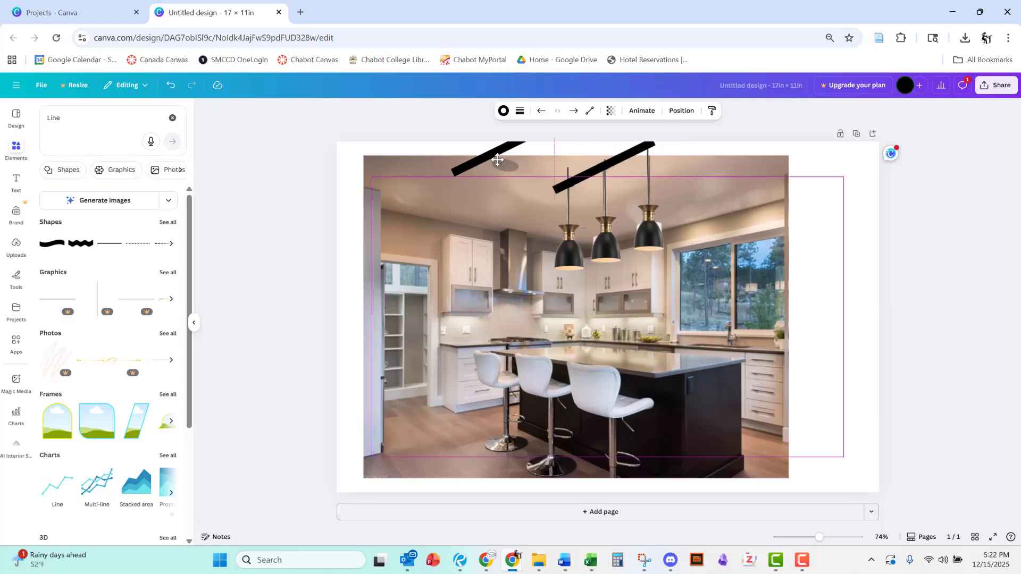
left_click_drag(523, 143, 788, 147)
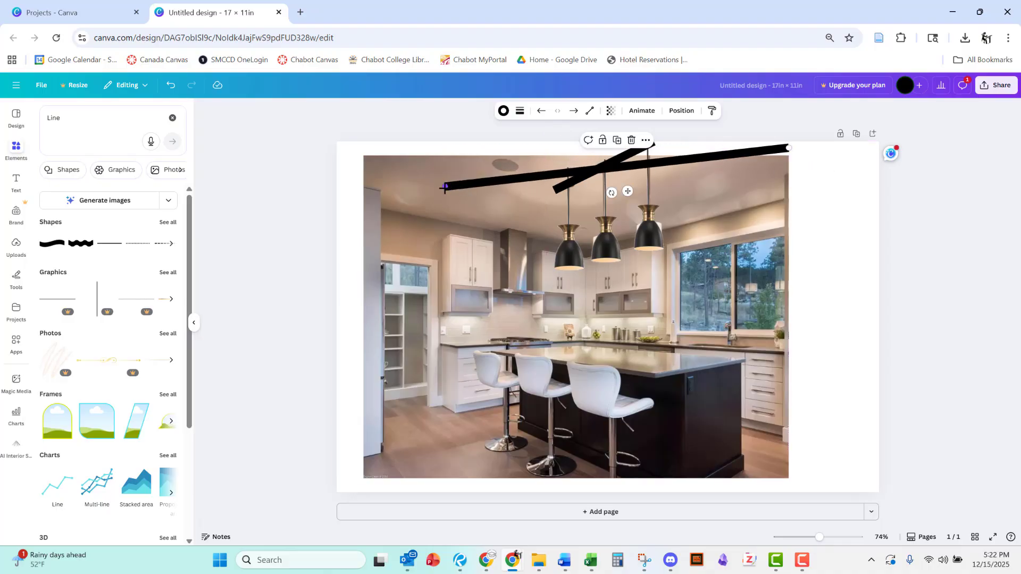
left_click_drag(444, 188, 353, 148)
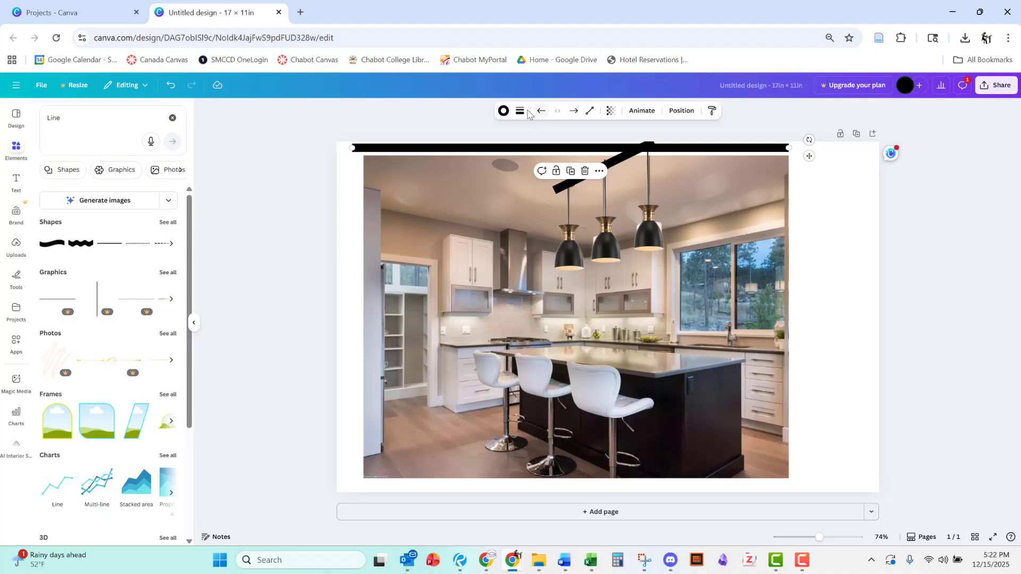
Set the horizontal strip's stroke weight to 44 and its color to white so it hides the overhang above the photo.
left_click(521, 111)
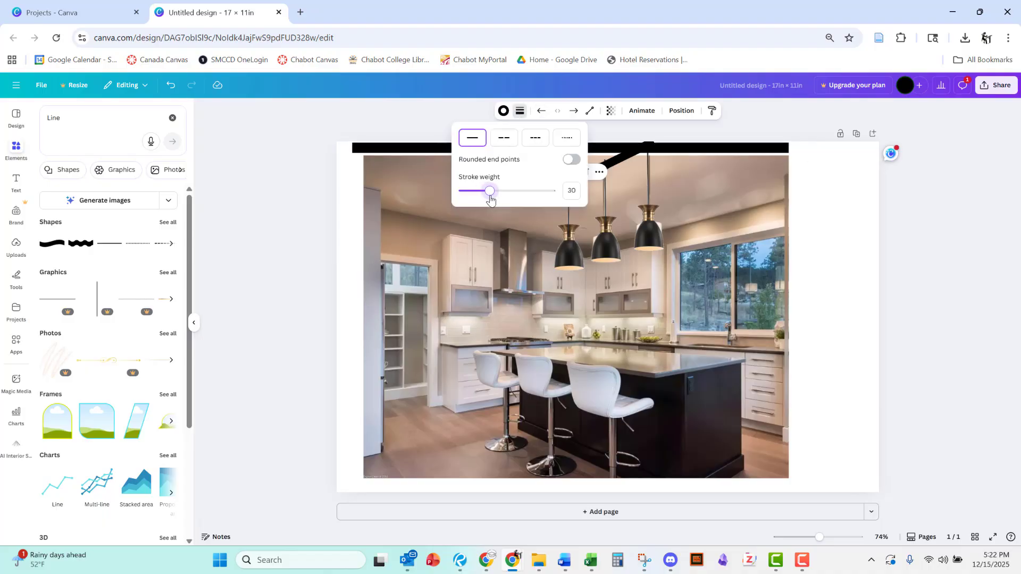
left_click_drag(490, 194, 502, 193)
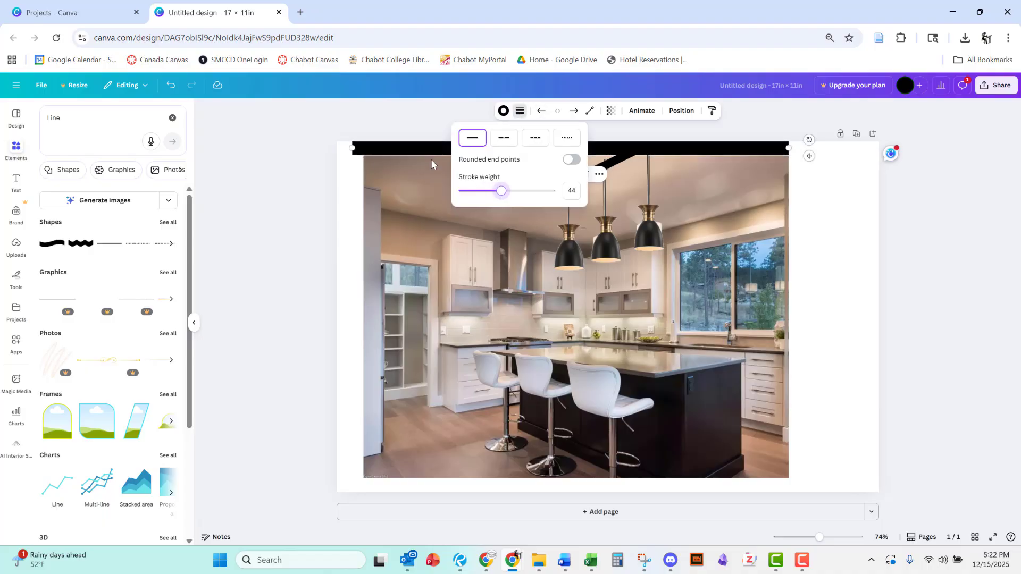
left_click(503, 112)
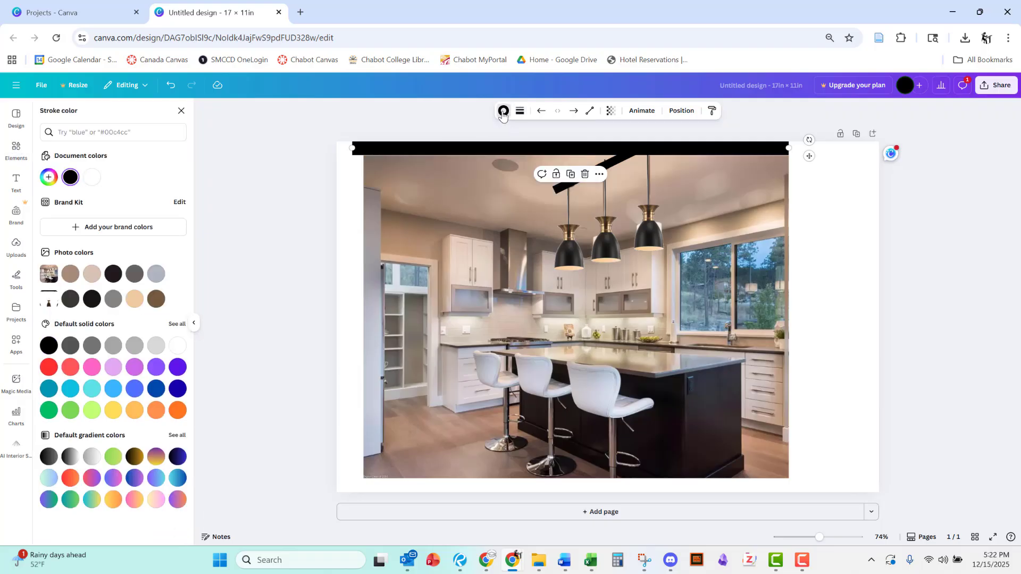
left_click(503, 113)
left_click(502, 114)
left_click(90, 177)
key("Escape")
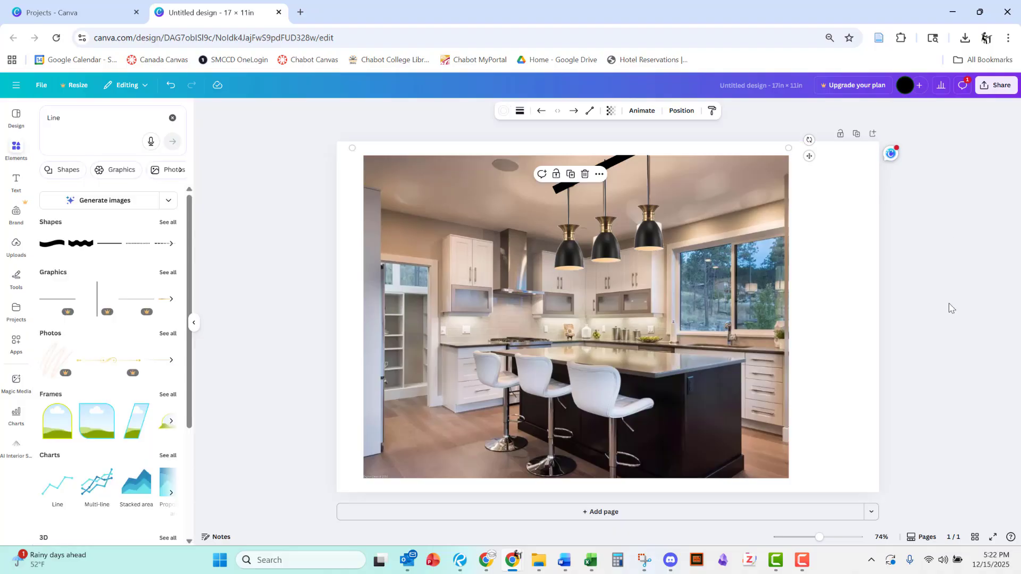
left_click(945, 310)
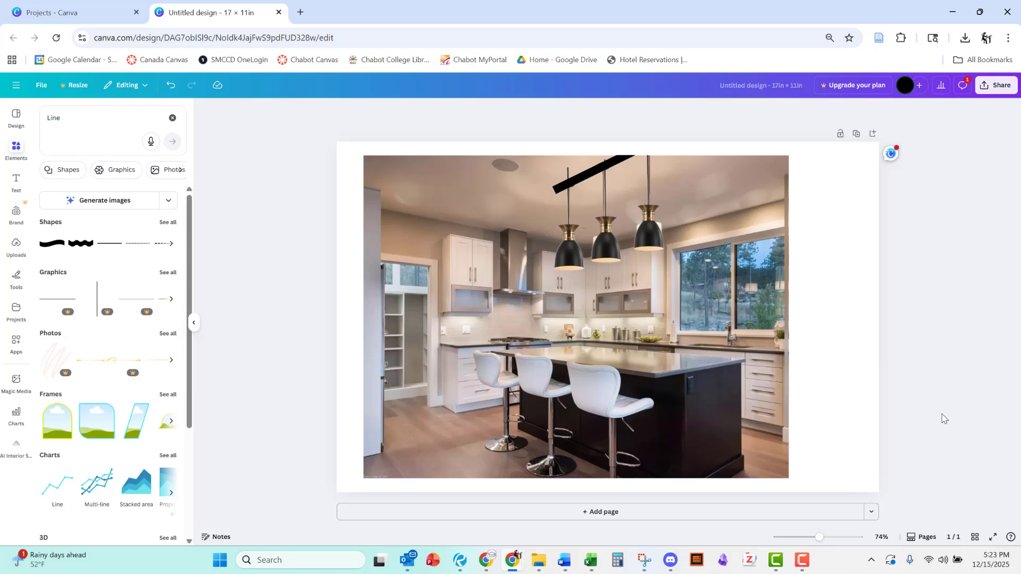
Trim the first pendant's rod to end at the black bar and nudge the middle pendant over its original light.
left_click(568, 175)
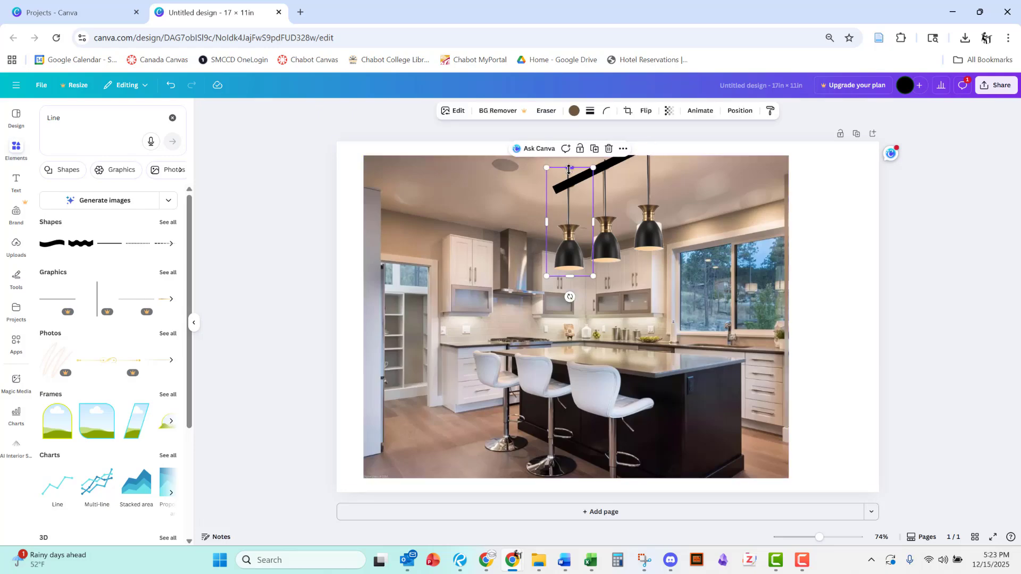
left_click_drag(568, 169, 567, 185)
left_click(959, 246)
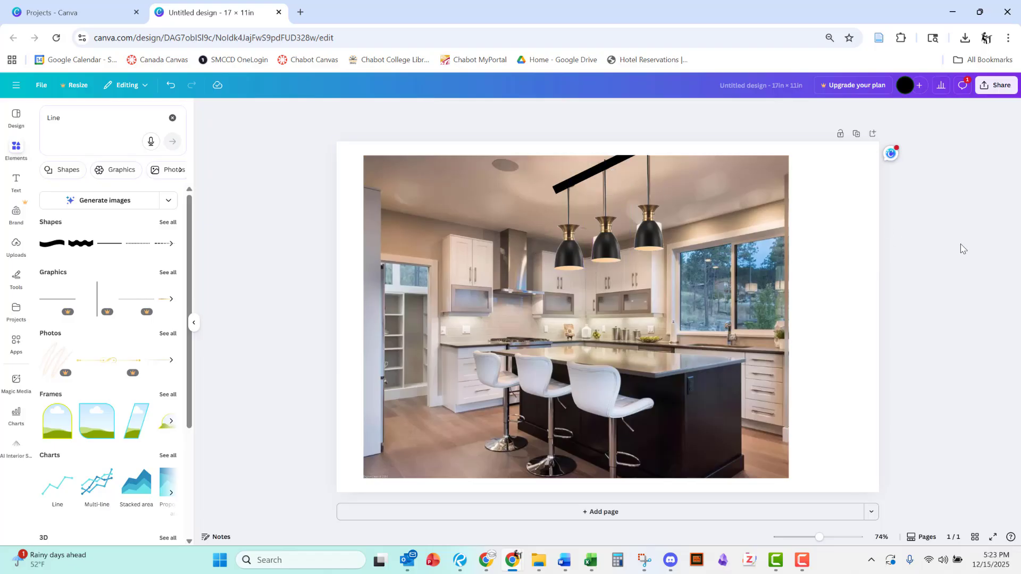
left_click(602, 238)
left_click_drag(601, 241, 599, 239)
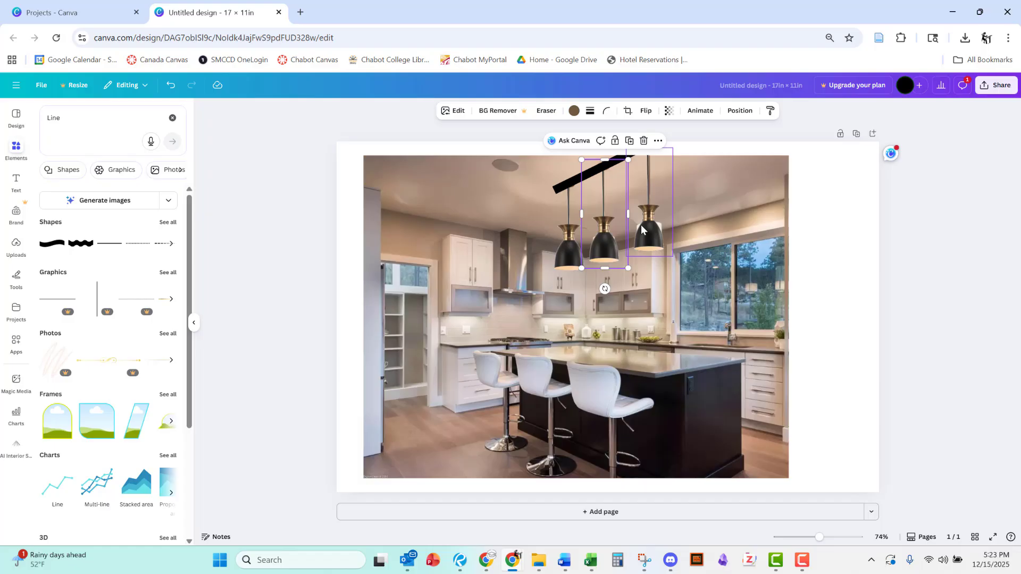
left_click(967, 304)
Enlarge the pendant nearest the window slightly and nudge it to cover the original light.
left_click(649, 254)
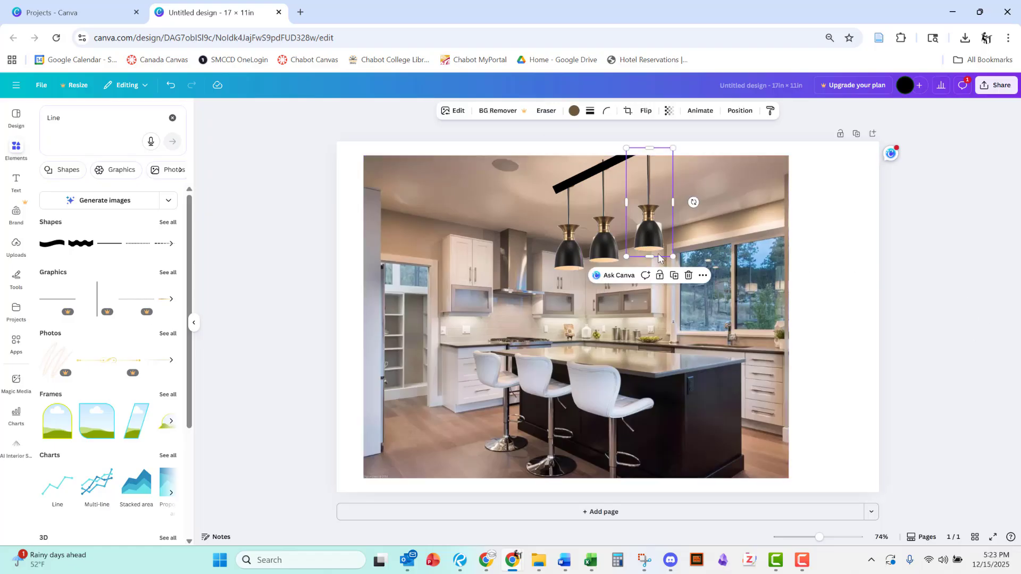
left_click_drag(672, 148, 680, 146)
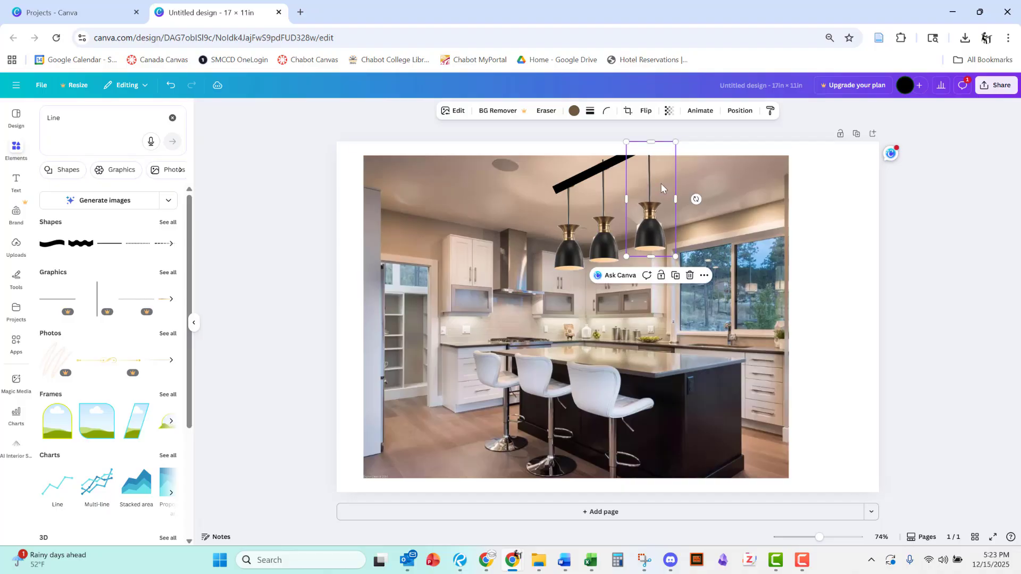
left_click_drag(643, 249, 641, 247)
left_click(799, 254)
left_click(910, 262)
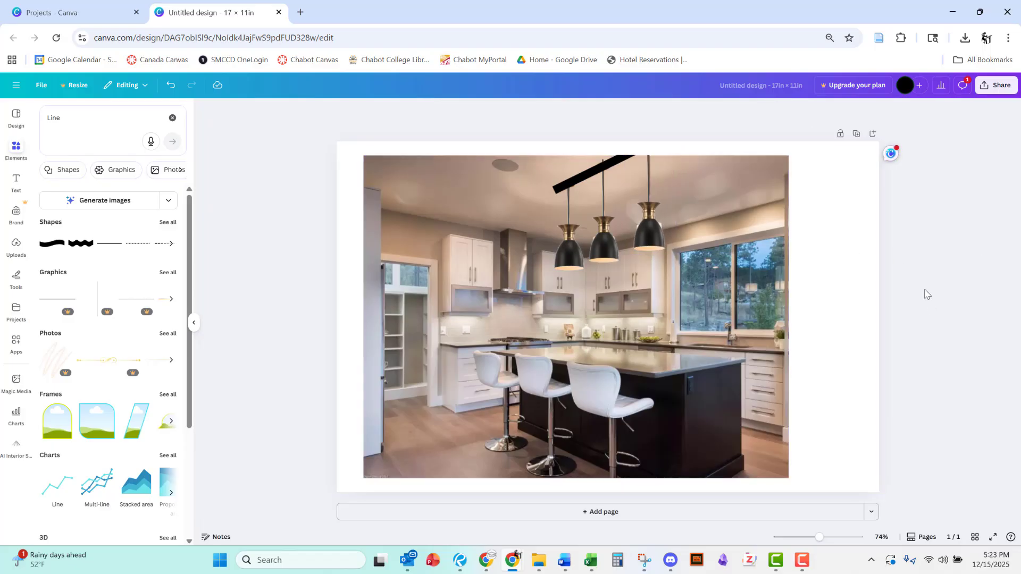
Name the design "Sunset House Kitchen".
left_click(739, 84)
type("Sunset House Kitch")
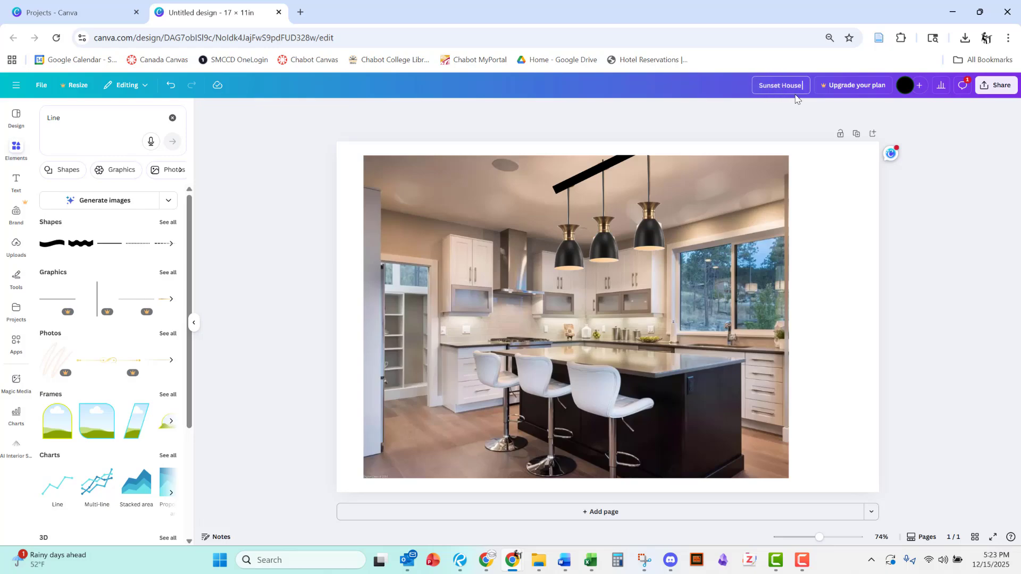
type("en")
Download the design as a PDF Standard file.
left_click(996, 85)
left_click(922, 246)
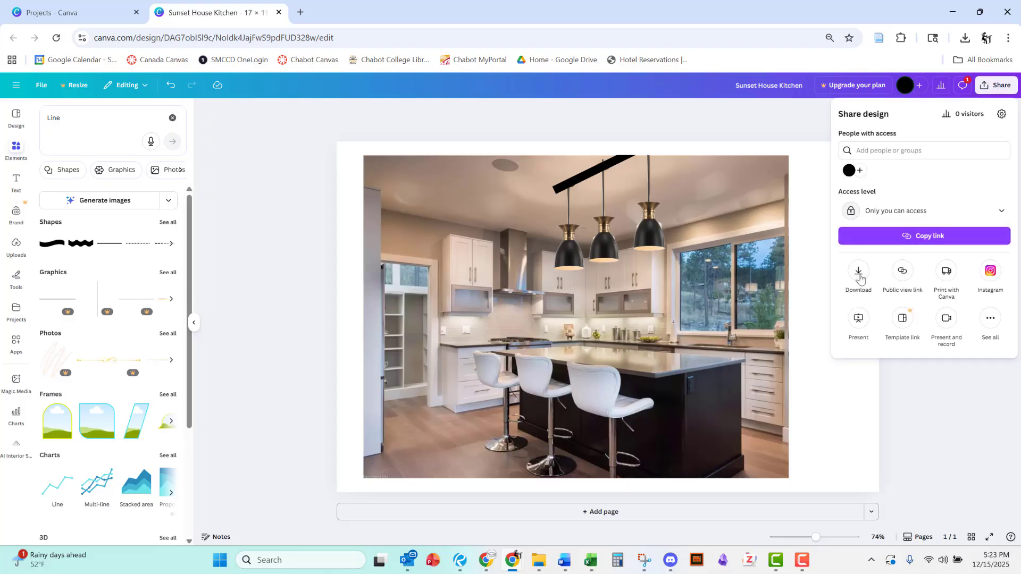
left_click(859, 272)
left_click(922, 151)
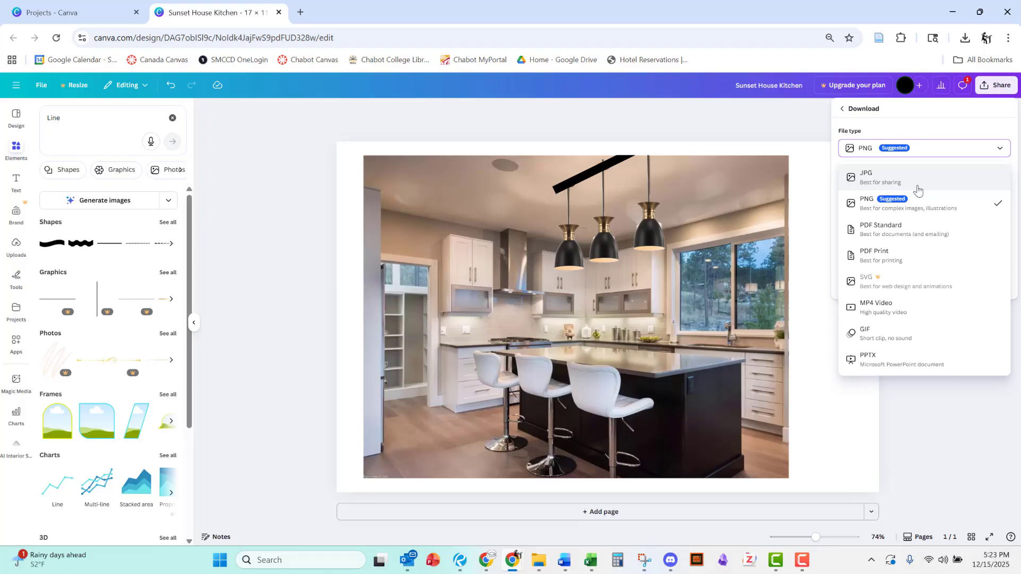
left_click(907, 237)
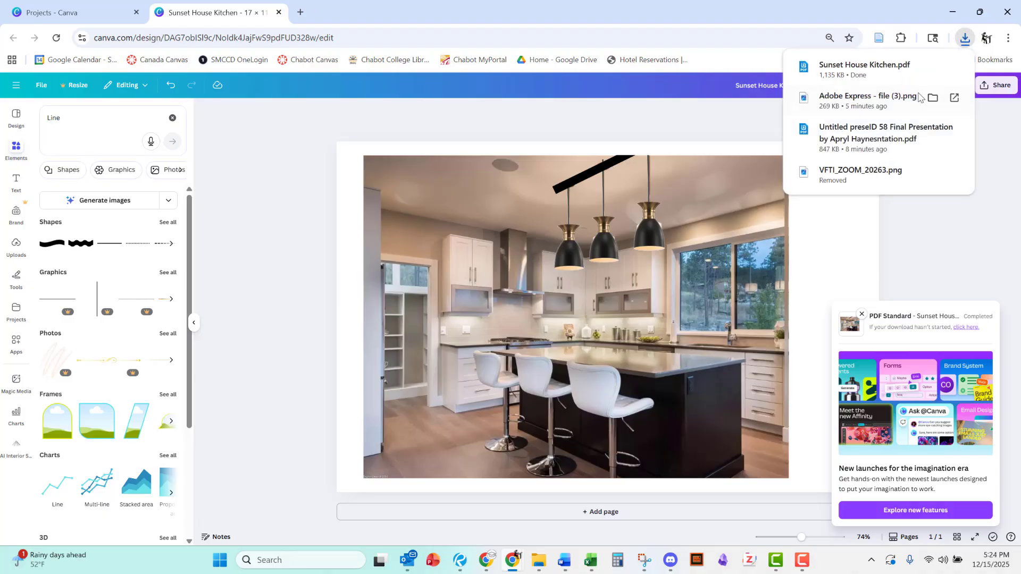
Show the downloaded Sunset House Kitchen.pdf in its folder and open it in Bluebeam Revu.
left_click(933, 67)
double_click(699, 287)
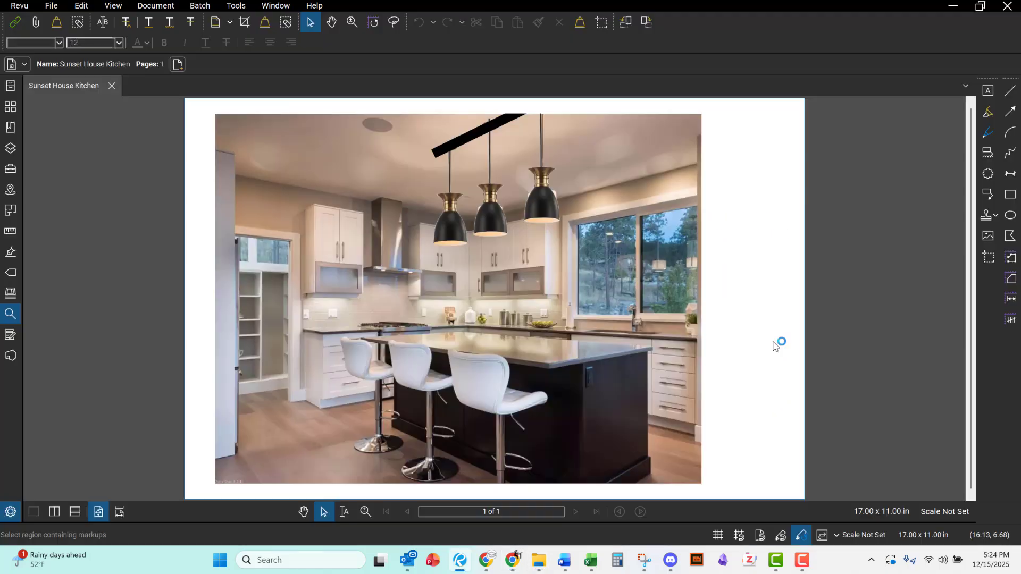